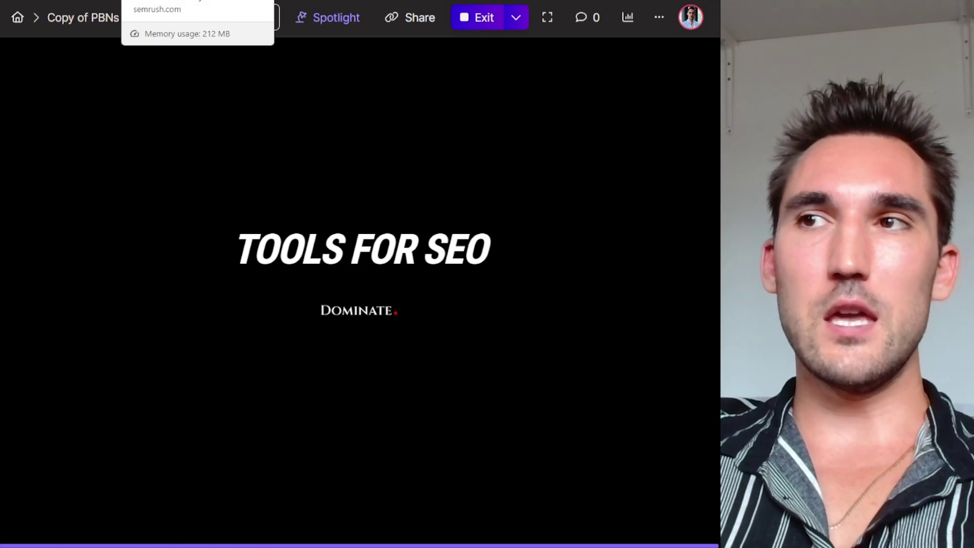
Switch from the Pitch 'Tools for SEO' slide to the Semrush Domain Overview page
{"action": "left_click", "coordinate": [197, 1]}
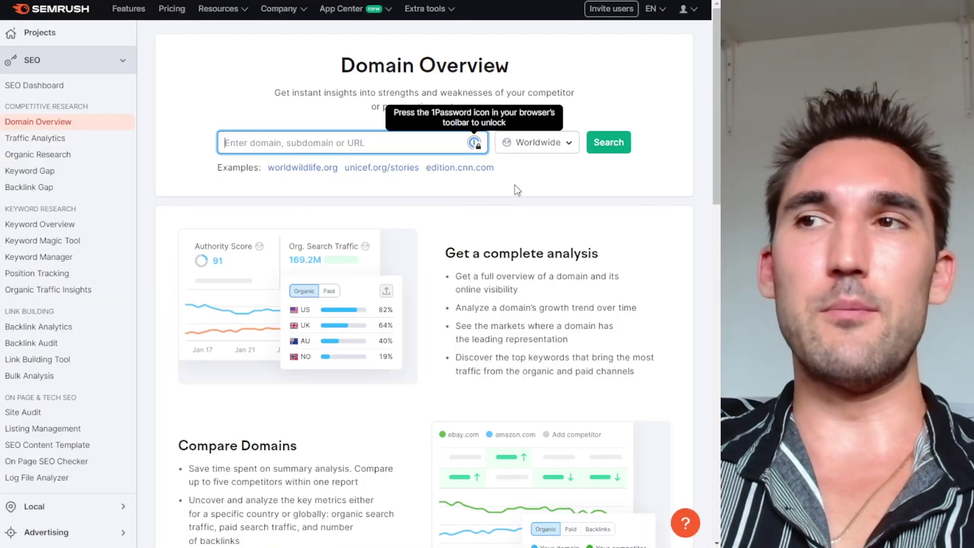
Leave Semrush Domain Overview via the SEMRUSH logo for a new Semrush page
{"action": "left_click", "coordinate": [224, 99]}
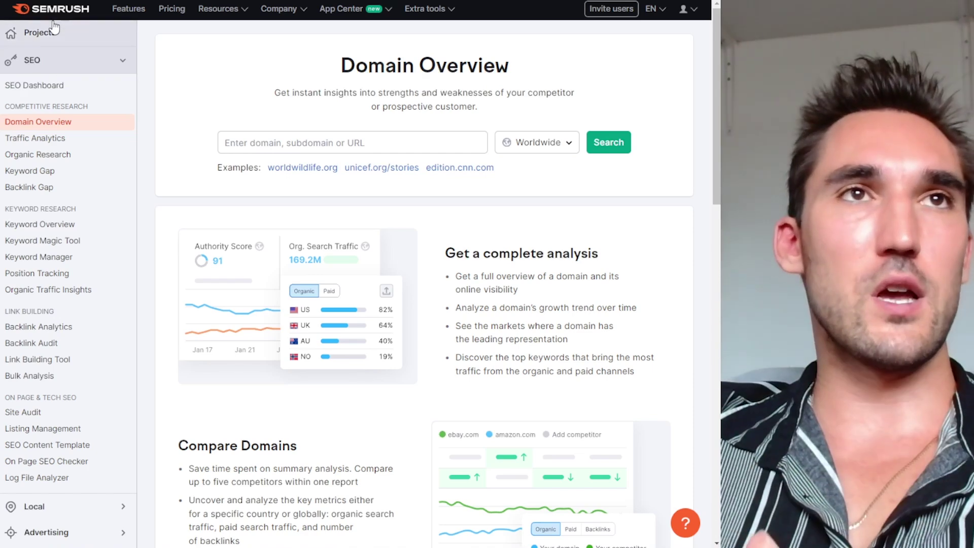
{"action": "left_click", "coordinate": [68, 14]}
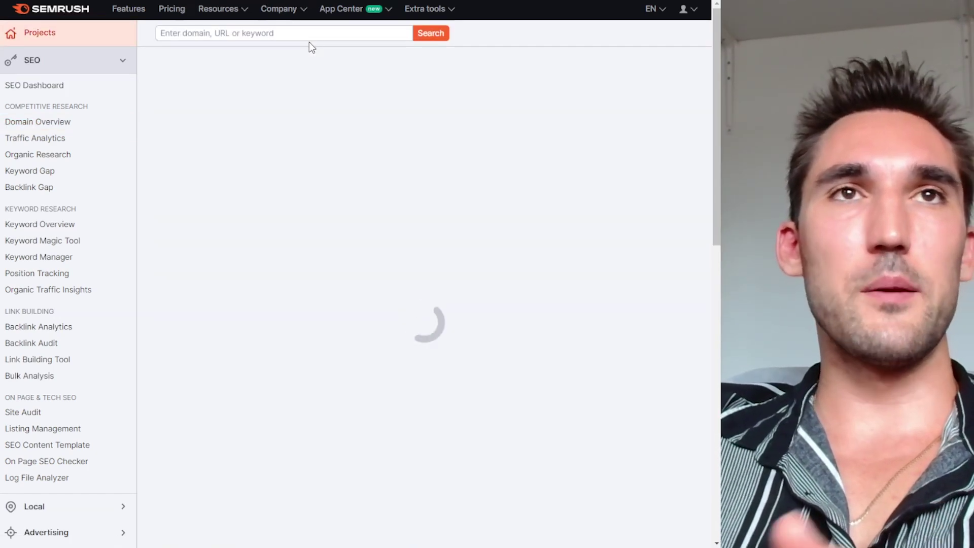
Open the plumber sydney Keyword Overview at 75% zoom, noting 390 volume and 27% difficulty
{"action": "left_click", "coordinate": [297, 33]}
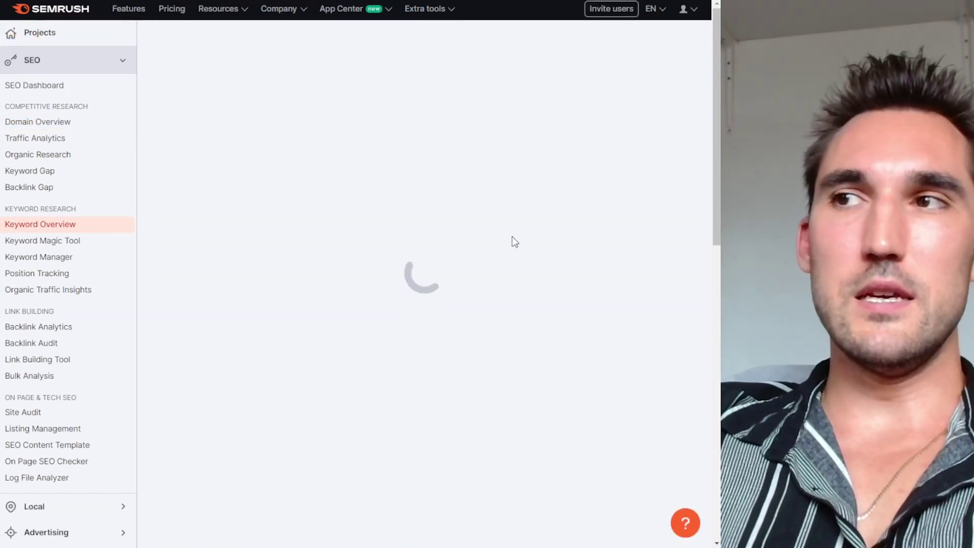
{"action": "scroll", "coordinate": [514, 214], "scroll_direction": "down", "scroll_amount": 4}
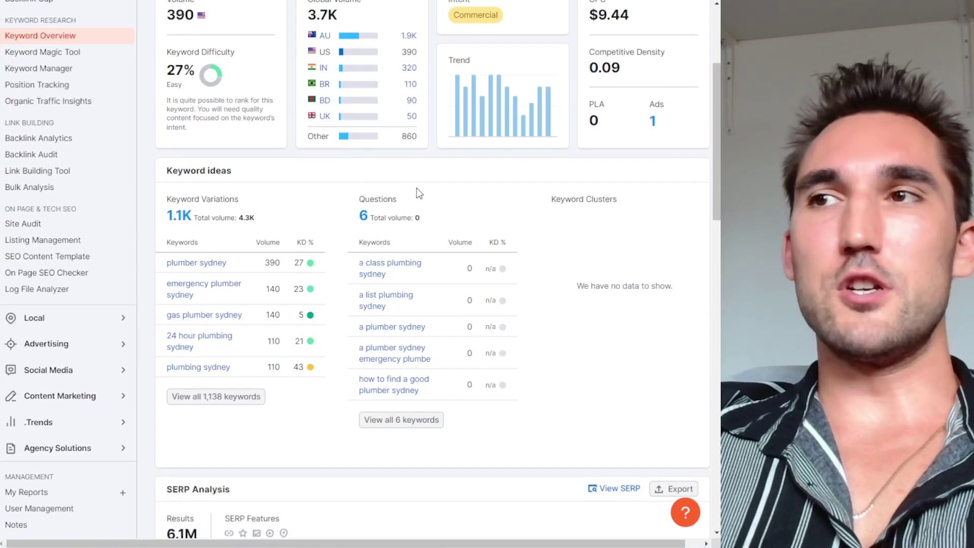
{"action": "key", "text": "ctrl+minus"}
{"action": "key", "text": "ctrl+minus"}
{"action": "scroll", "coordinate": [416, 188], "scroll_direction": "up", "scroll_amount": 5}
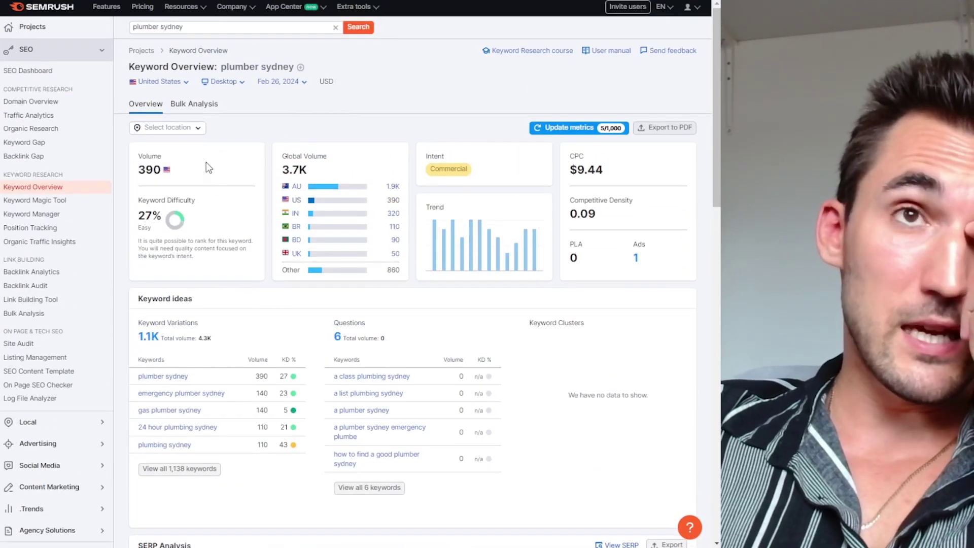
{"action": "left_click", "coordinate": [143, 153]}
{"action": "scroll", "coordinate": [144, 148], "scroll_direction": "down", "scroll_amount": 2}
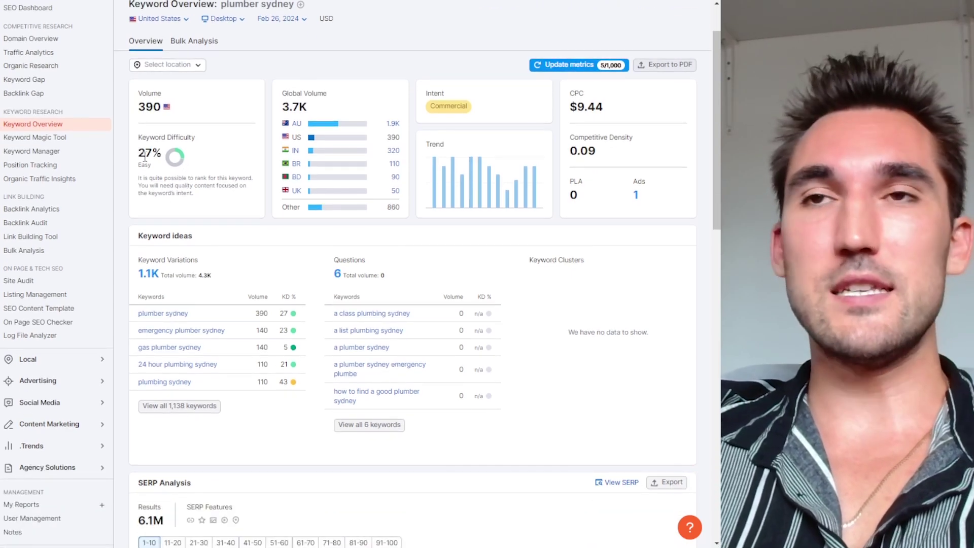
{"action": "triple_click", "coordinate": [137, 156]}
{"action": "left_click", "coordinate": [133, 150]}
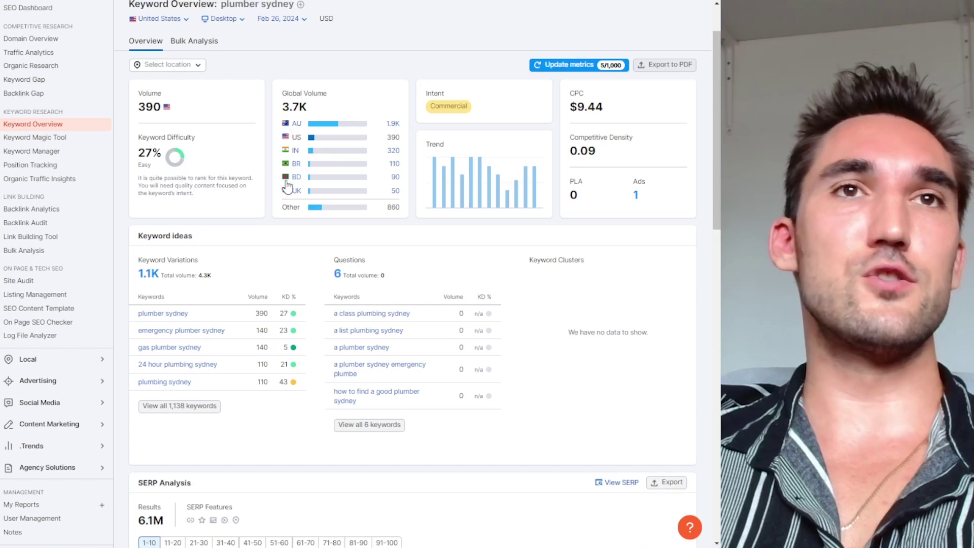
Review the Keyword Variations, Questions and SERP tables, then view all 1,138 keywords
{"action": "scroll", "coordinate": [300, 131], "scroll_direction": "down", "scroll_amount": 2}
{"action": "left_click_drag", "start_coordinate": [138, 133], "coordinate": [542, 295]}
{"action": "left_click", "coordinate": [497, 313]}
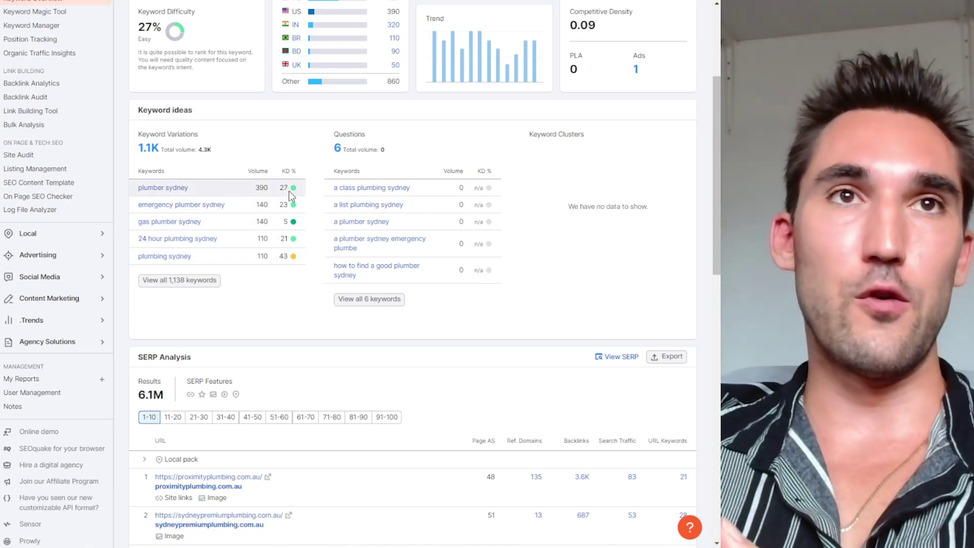
{"action": "mouse_move", "coordinate": [288, 190]}
{"action": "scroll", "coordinate": [284, 198], "scroll_direction": "down", "scroll_amount": 1}
{"action": "scroll", "coordinate": [282, 212], "scroll_direction": "down", "scroll_amount": 6}
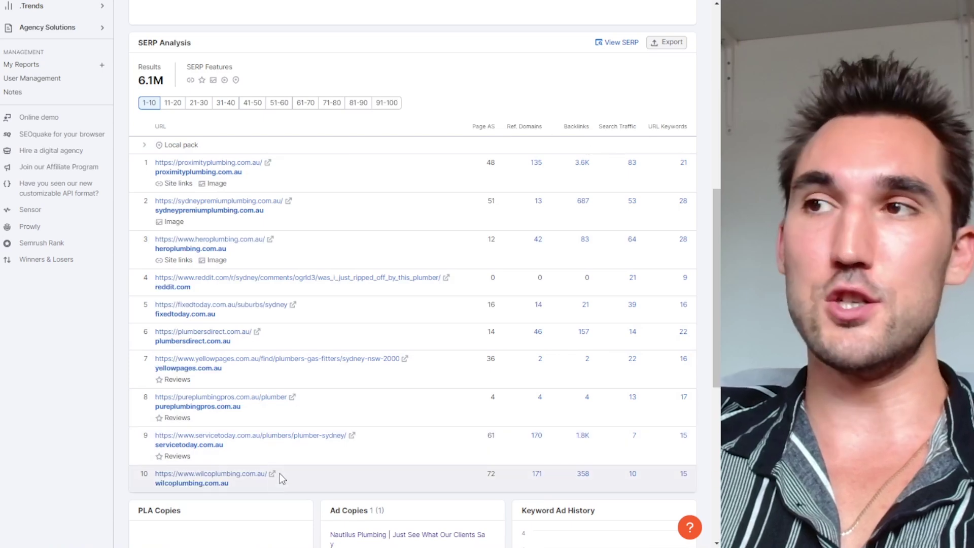
{"action": "scroll", "coordinate": [355, 385], "scroll_direction": "up", "scroll_amount": 10}
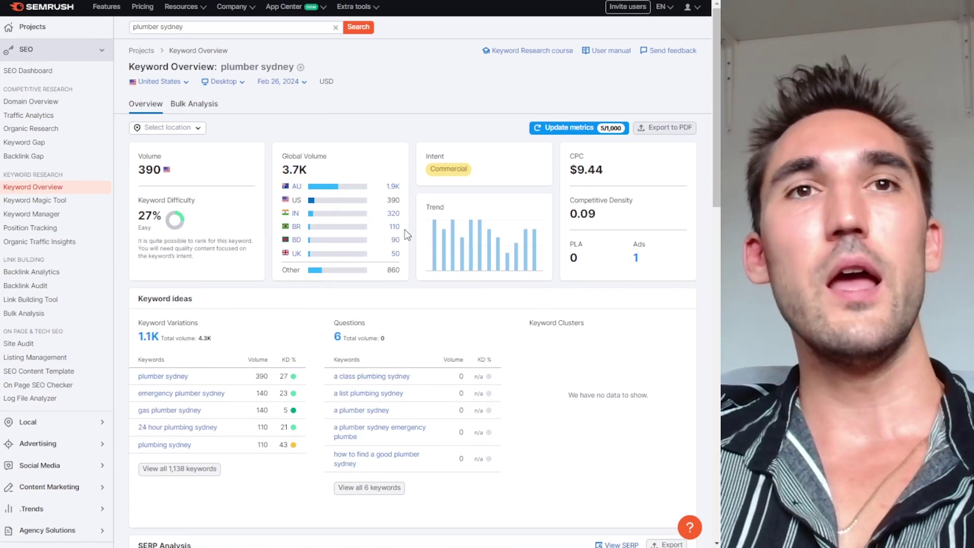
{"action": "scroll", "coordinate": [328, 213], "scroll_direction": "down", "scroll_amount": 2}
{"action": "left_click", "coordinate": [200, 344]}
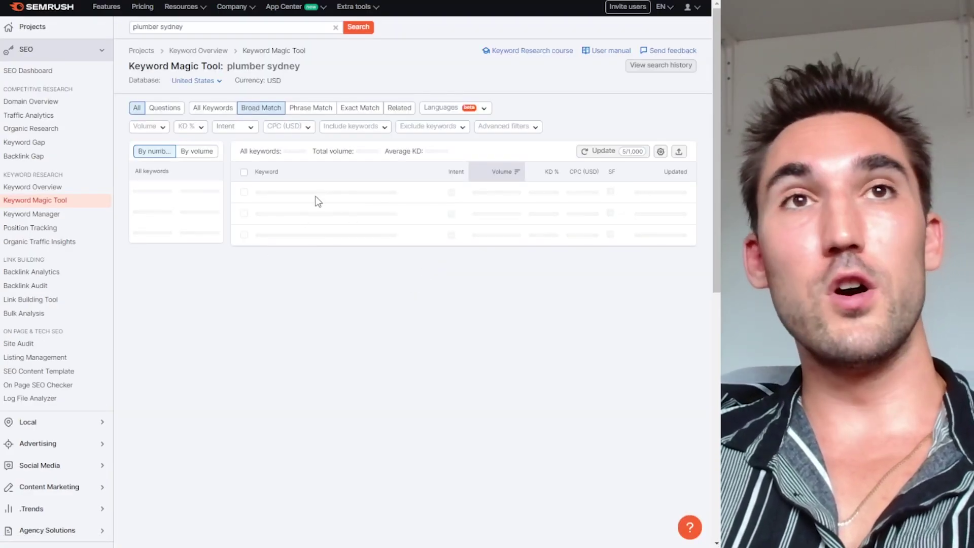
Review the 'emergency plumber sydney eastern suburbs' overview, then return to the Keyword Magic Tool list
{"action": "scroll", "coordinate": [329, 239], "scroll_direction": "down", "scroll_amount": 5}
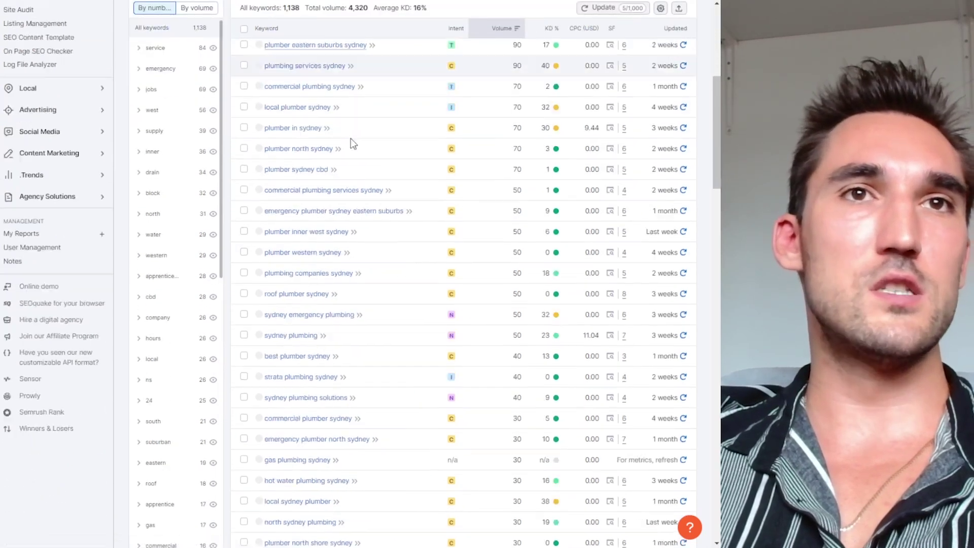
{"action": "scroll", "coordinate": [330, 152], "scroll_direction": "down", "scroll_amount": 1}
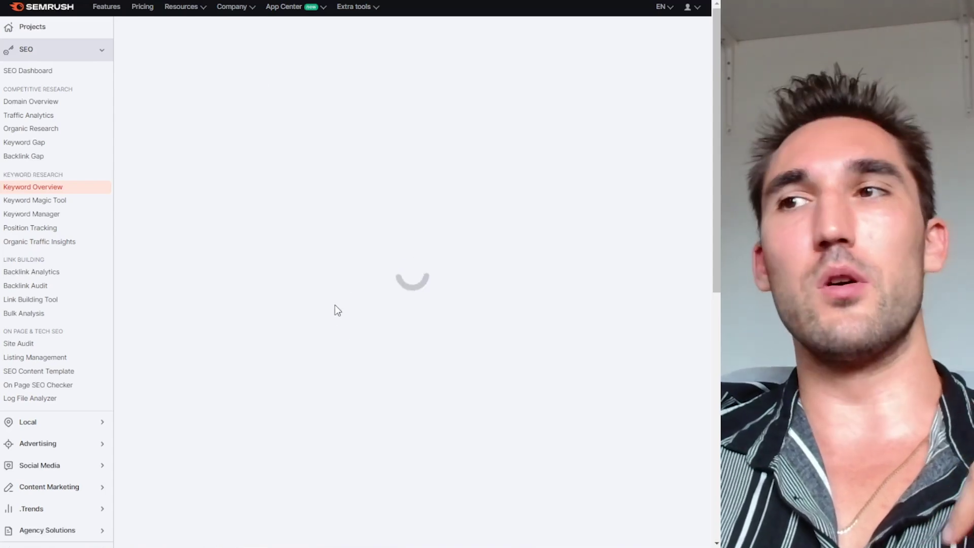
{"action": "scroll", "coordinate": [279, 233], "scroll_direction": "down", "scroll_amount": 10}
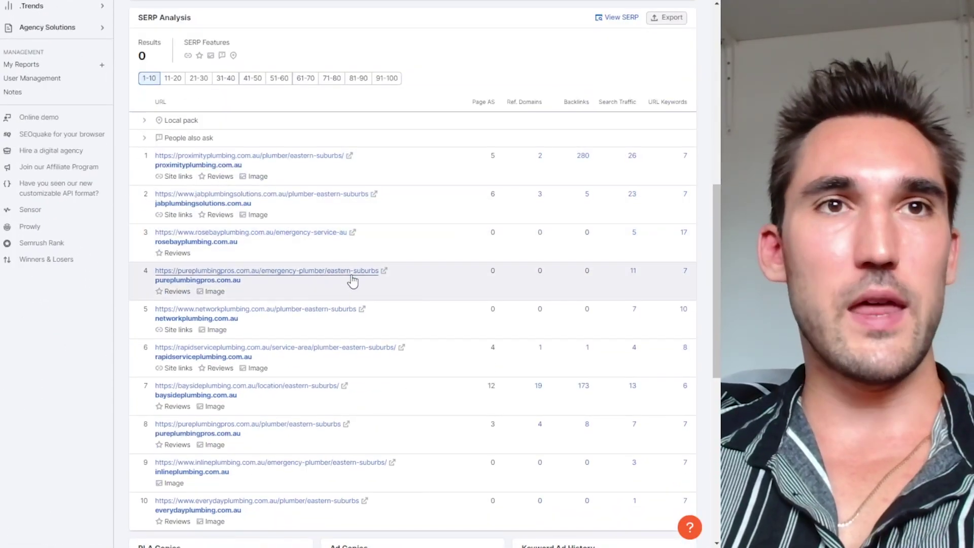
{"action": "scroll", "coordinate": [326, 289], "scroll_direction": "down", "scroll_amount": 3}
{"action": "scroll", "coordinate": [335, 289], "scroll_direction": "up", "scroll_amount": 12}
{"action": "mouse_move", "coordinate": [313, 262]}
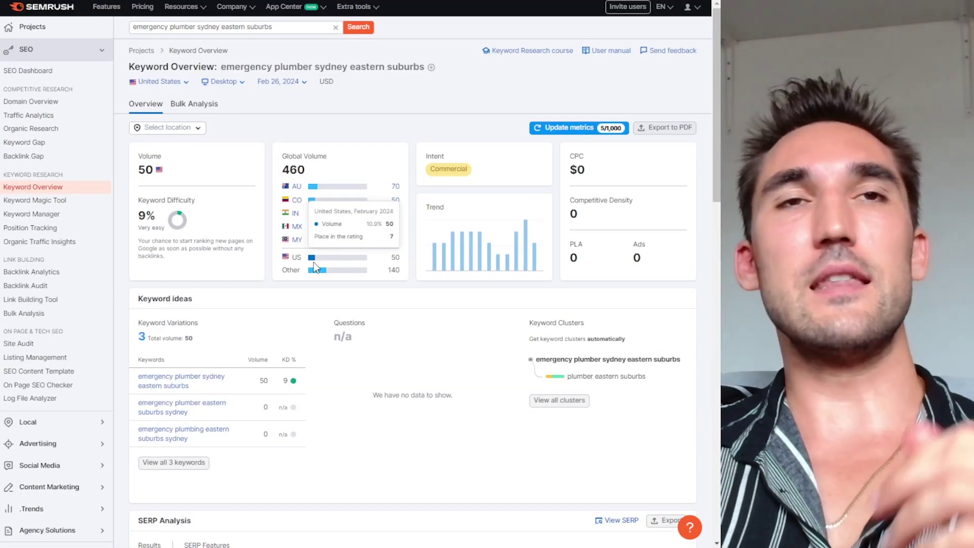
{"action": "scroll", "coordinate": [344, 126], "scroll_direction": "down", "scroll_amount": 4}
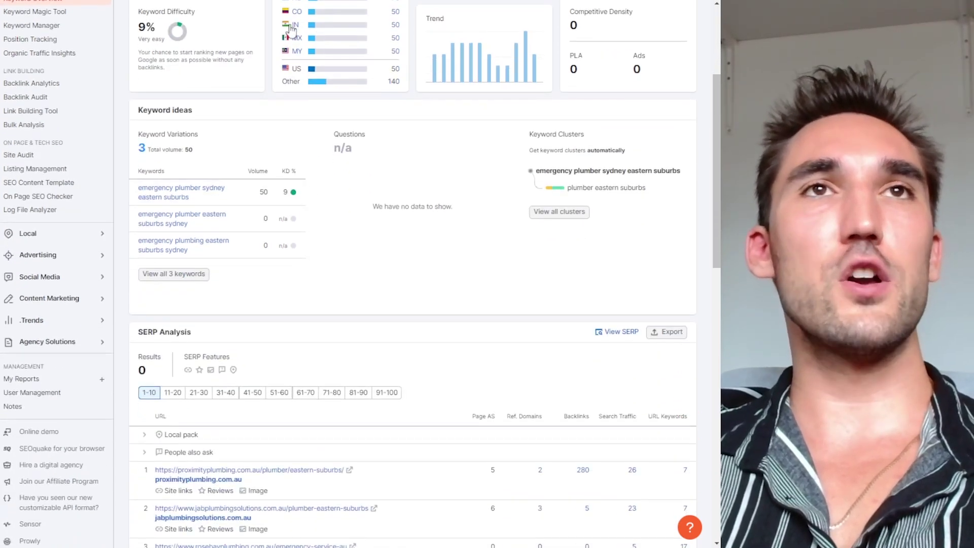
{"action": "key", "text": "alt+Left"}
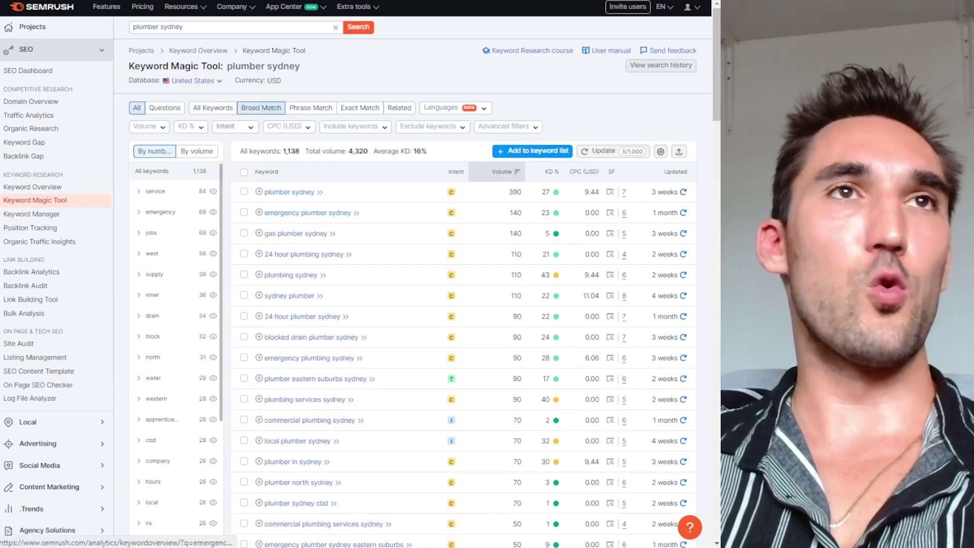
Back on the plumber sydney overview, switch the database to Australia and review the Questions table
{"action": "key", "text": "alt+Right"}
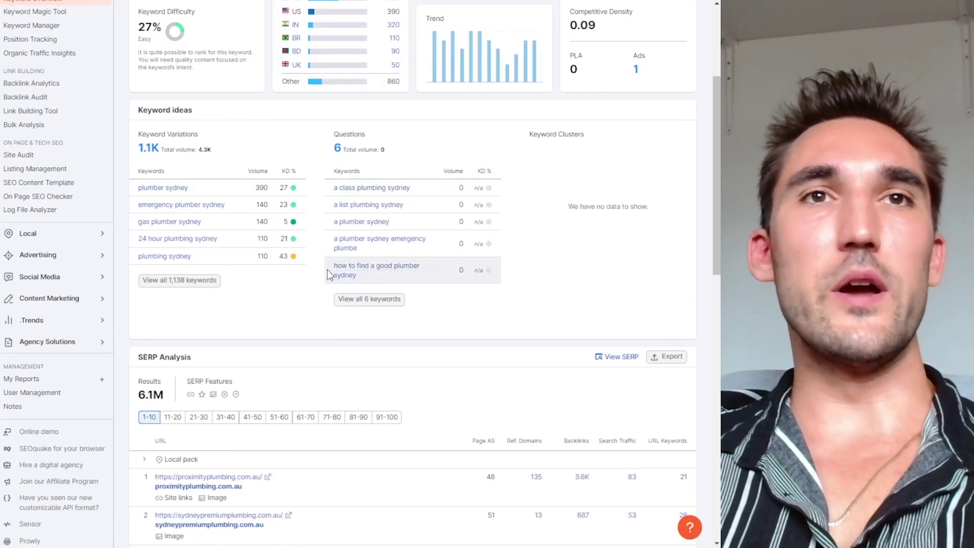
{"action": "left_click_drag", "start_coordinate": [327, 266], "coordinate": [380, 276]}
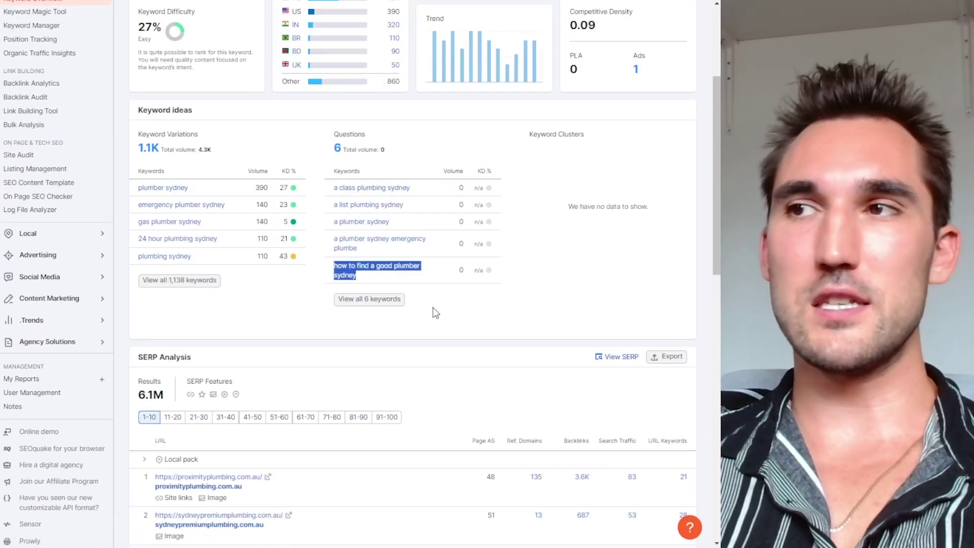
{"action": "left_click", "coordinate": [433, 306]}
{"action": "left_click", "coordinate": [382, 196]}
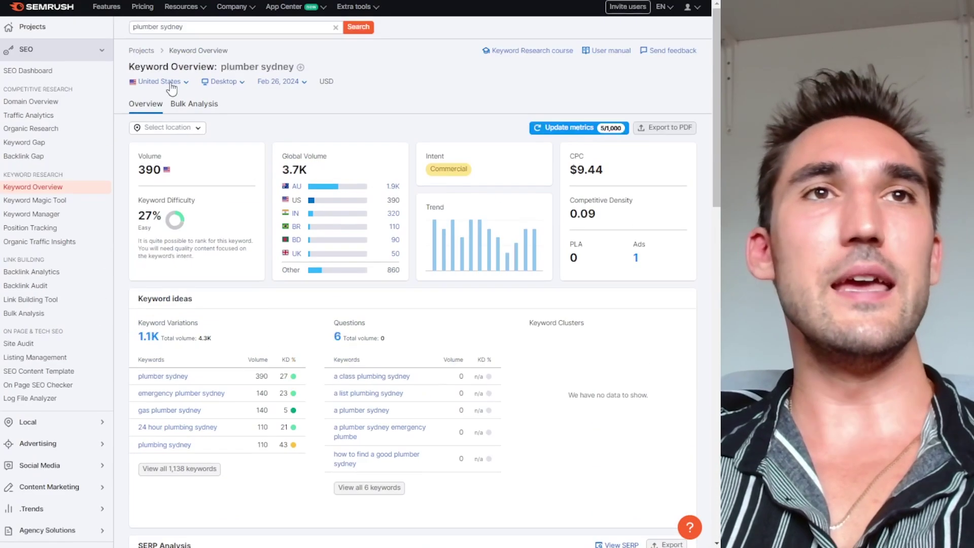
{"action": "scroll", "coordinate": [458, 252], "scroll_direction": "down", "scroll_amount": 2}
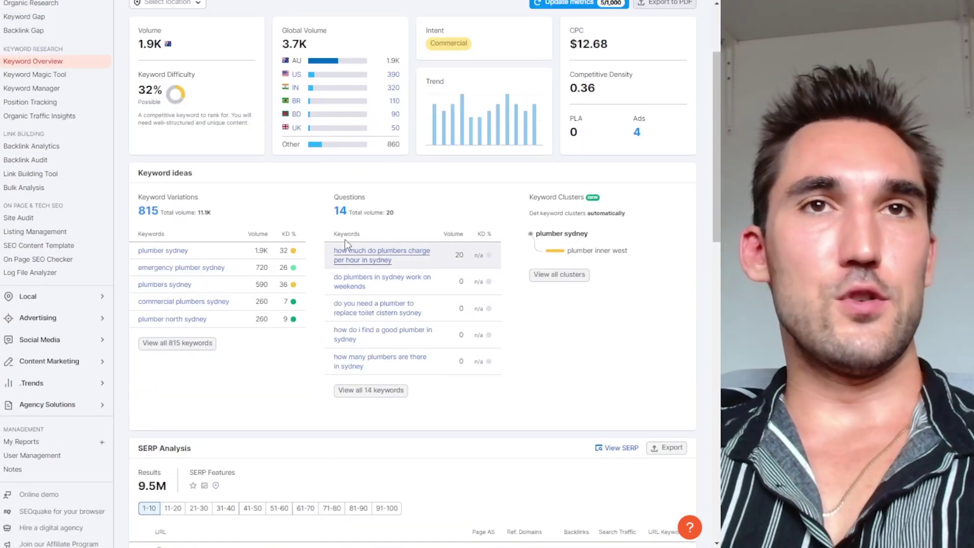
{"action": "left_click_drag", "start_coordinate": [329, 239], "coordinate": [456, 408]}
{"action": "left_click", "coordinate": [458, 408]}
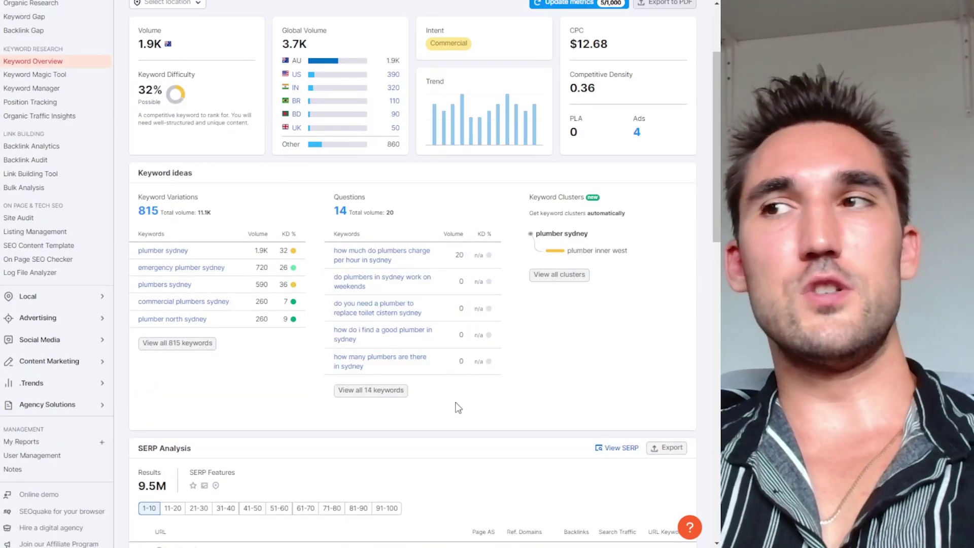
{"action": "left_click_drag", "start_coordinate": [331, 247], "coordinate": [466, 432]}
{"action": "left_click", "coordinate": [476, 416]}
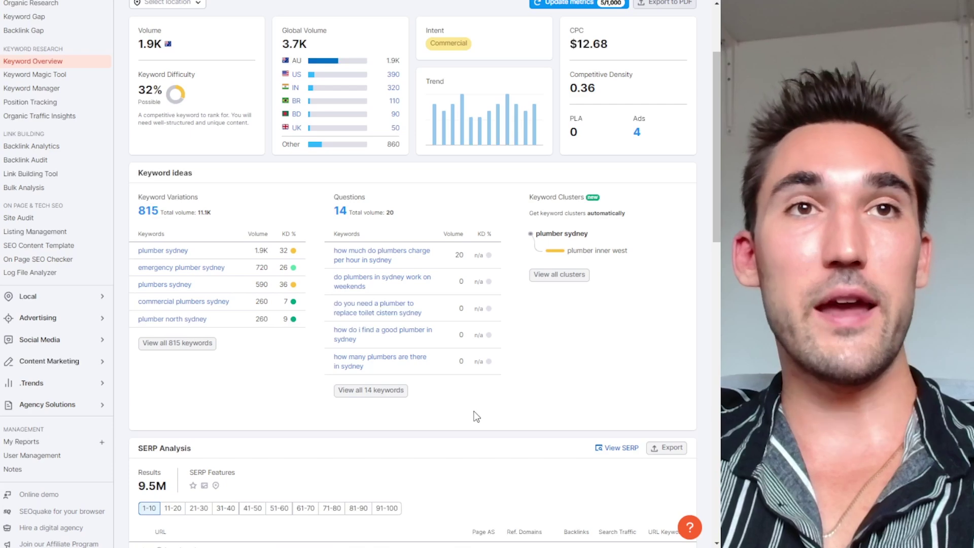
Copy the top-ranking proximityplumbing.com.au URL from the SERP and analyse it in Domain Overview
{"action": "scroll", "coordinate": [431, 365], "scroll_direction": "down", "scroll_amount": 8}
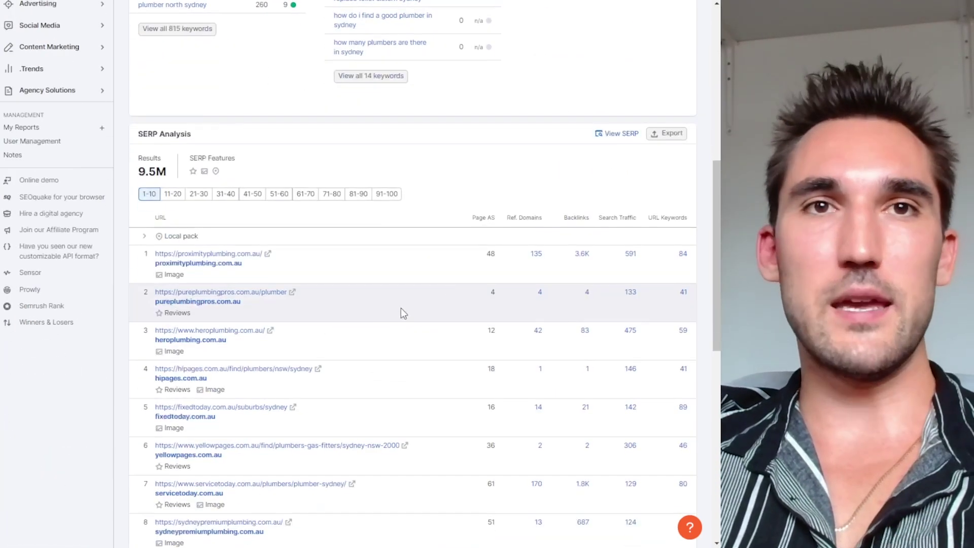
{"action": "scroll", "coordinate": [421, 243], "scroll_direction": "up", "scroll_amount": 1}
{"action": "scroll", "coordinate": [431, 290], "scroll_direction": "up", "scroll_amount": 1}
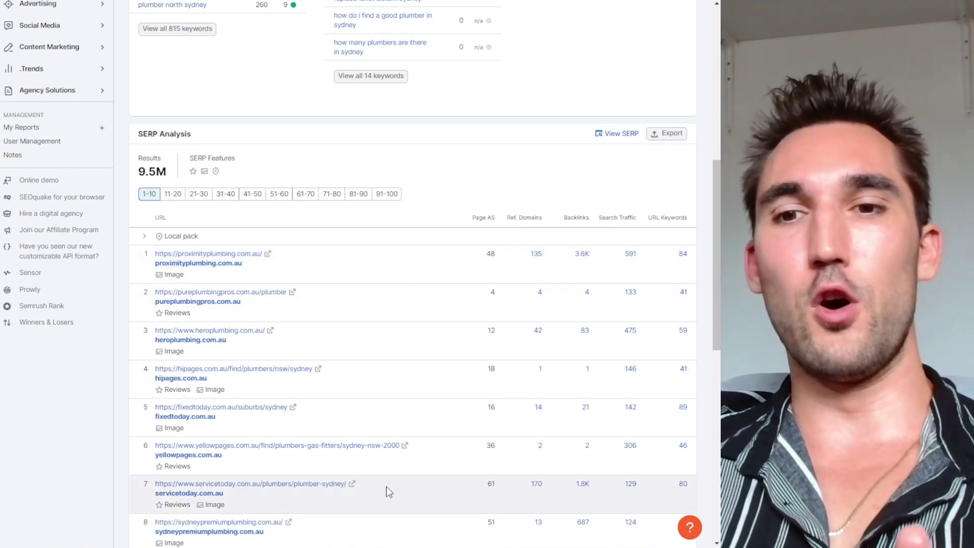
{"action": "scroll", "coordinate": [373, 431], "scroll_direction": "down", "scroll_amount": 2}
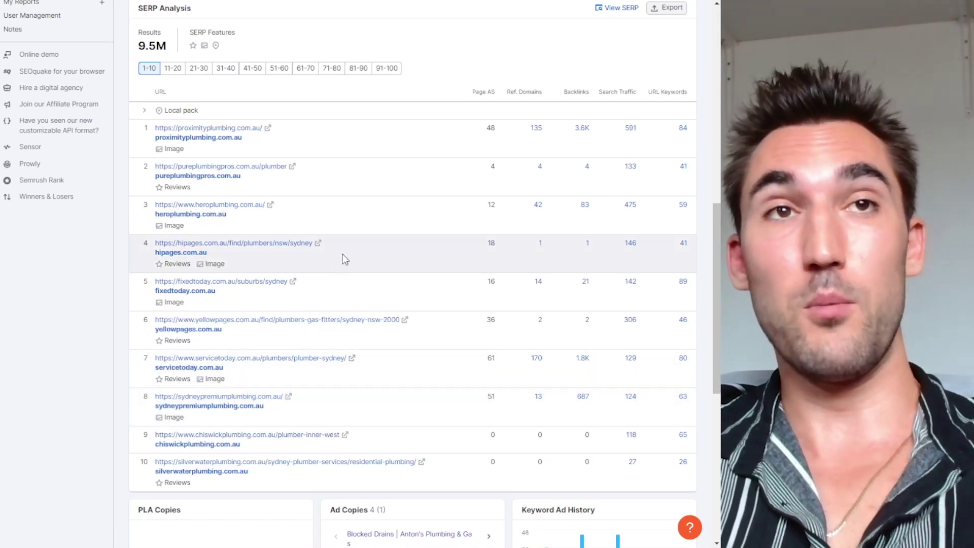
{"action": "scroll", "coordinate": [337, 260], "scroll_direction": "up", "scroll_amount": 1}
{"action": "scroll", "coordinate": [333, 257], "scroll_direction": "up", "scroll_amount": 15}
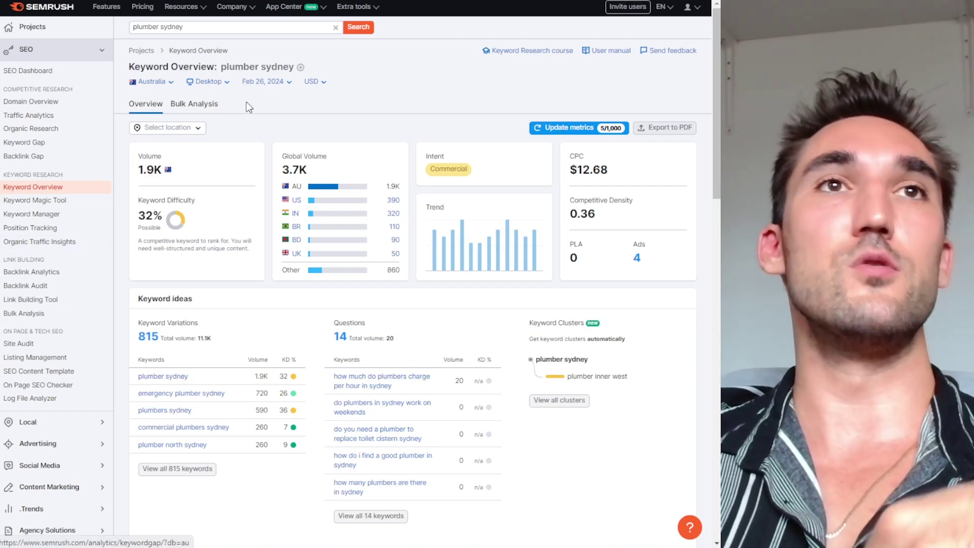
{"action": "scroll", "coordinate": [242, 95], "scroll_direction": "down", "scroll_amount": 7}
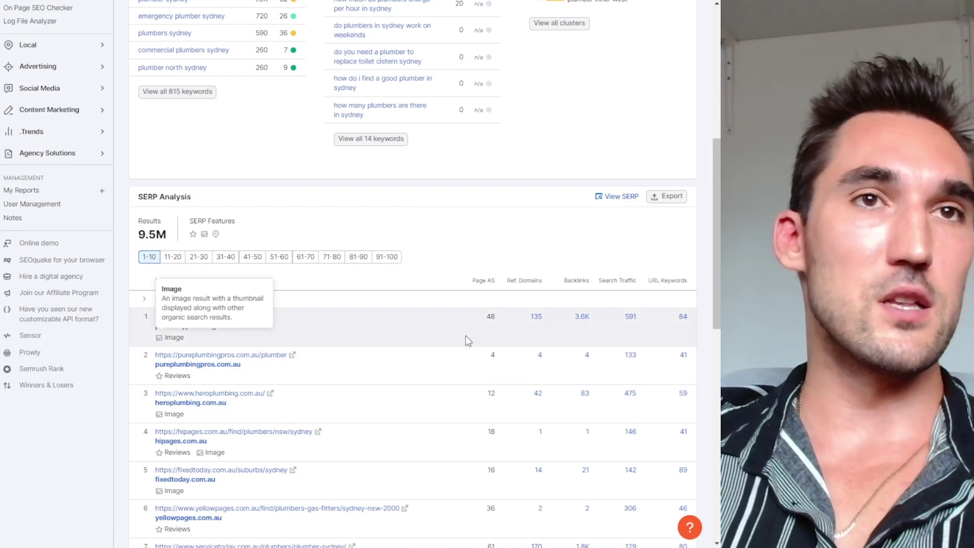
{"action": "left_click_drag", "start_coordinate": [154, 316], "coordinate": [254, 316]}
{"action": "scroll", "coordinate": [249, 310], "scroll_direction": "up", "scroll_amount": 8}
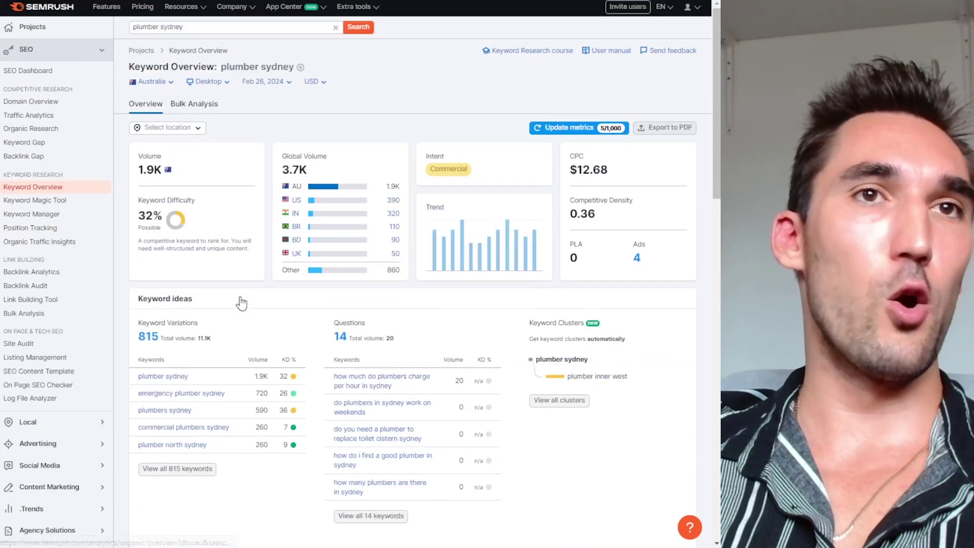
{"action": "type", "text": "https://proximityplumbing.com.au"}
{"action": "key", "text": "Return"}
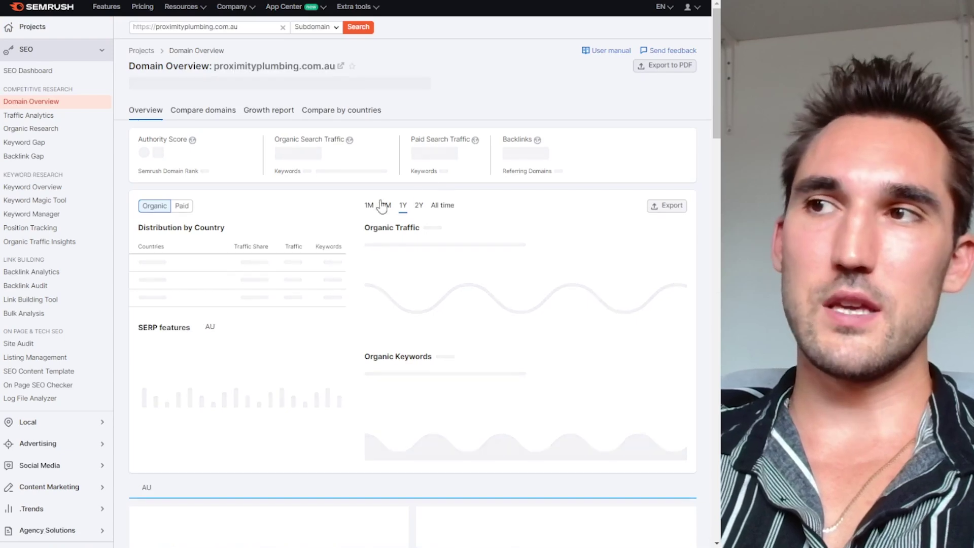
Change the proximityplumbing.com.au search scope from Subdomain to Root Domain and scroll its overview
{"action": "left_click", "coordinate": [316, 28]}
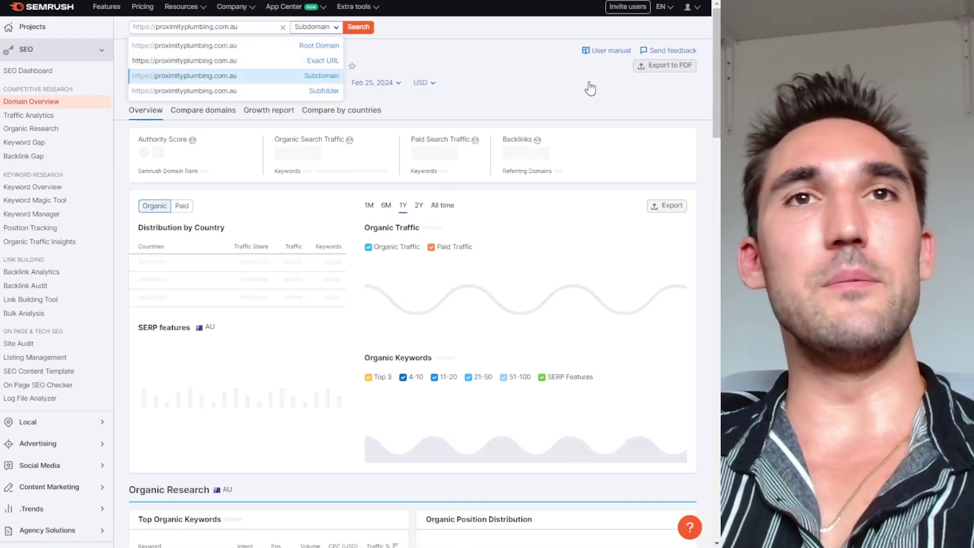
{"action": "left_click", "coordinate": [315, 46]}
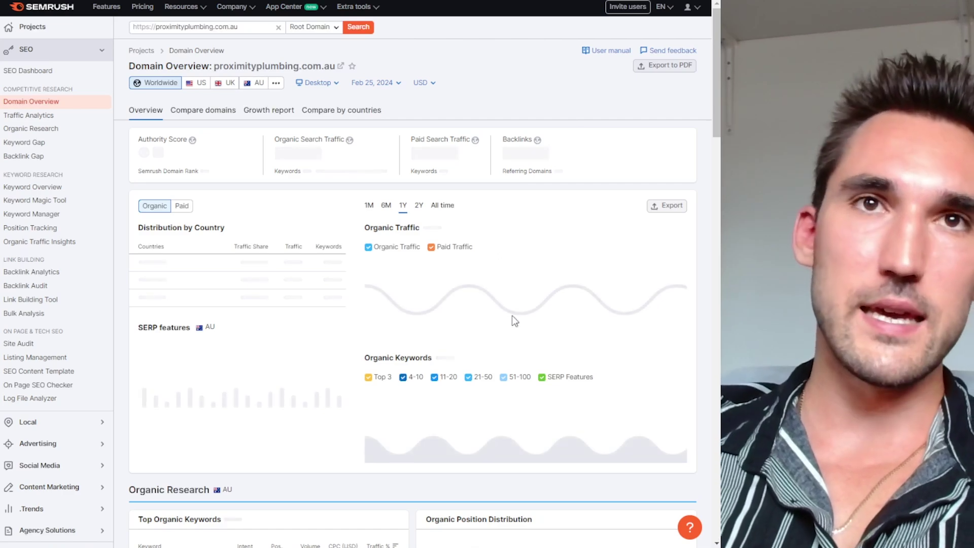
{"action": "scroll", "coordinate": [406, 228], "scroll_direction": "down", "scroll_amount": 1}
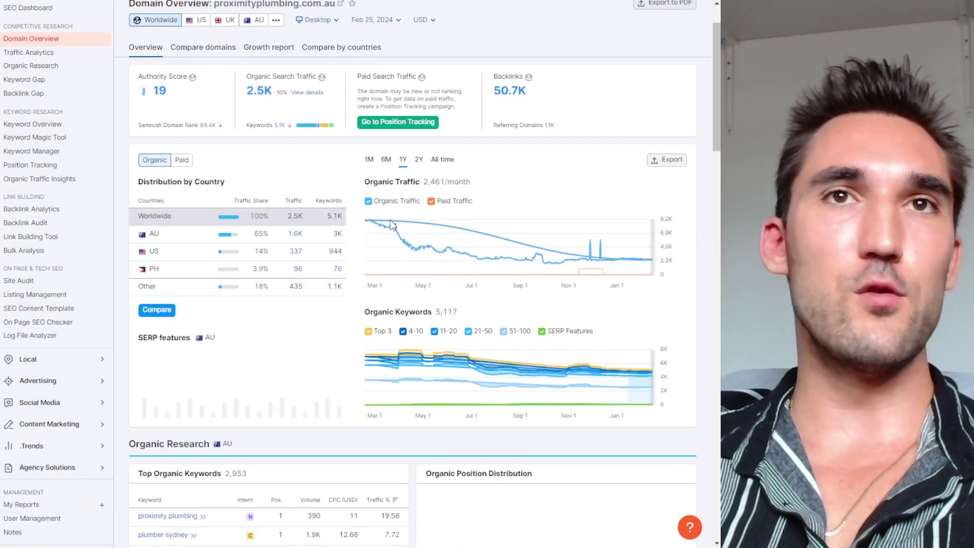
{"action": "scroll", "coordinate": [430, 209], "scroll_direction": "down", "scroll_amount": 1}
{"action": "scroll", "coordinate": [430, 209], "scroll_direction": "down", "scroll_amount": 1}
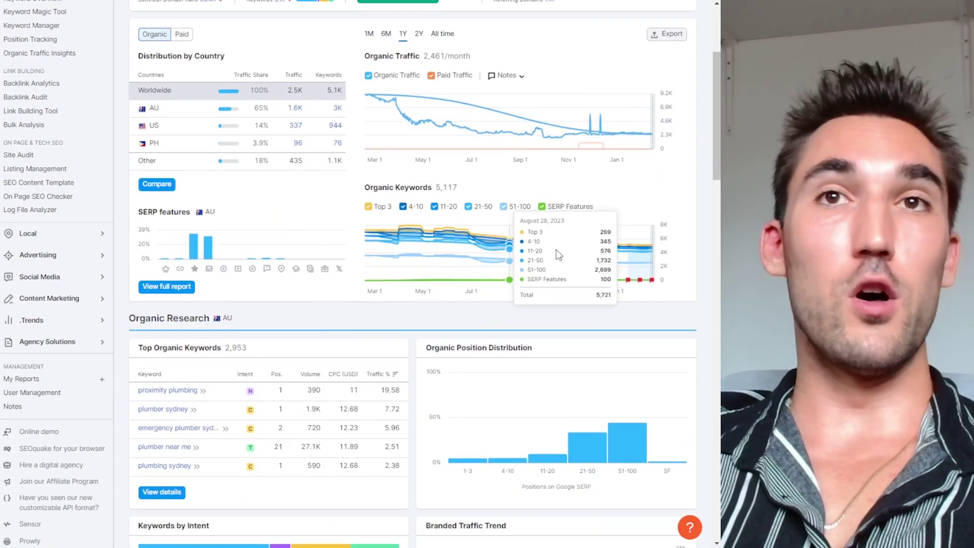
{"action": "scroll", "coordinate": [456, 236], "scroll_direction": "down", "scroll_amount": 3}
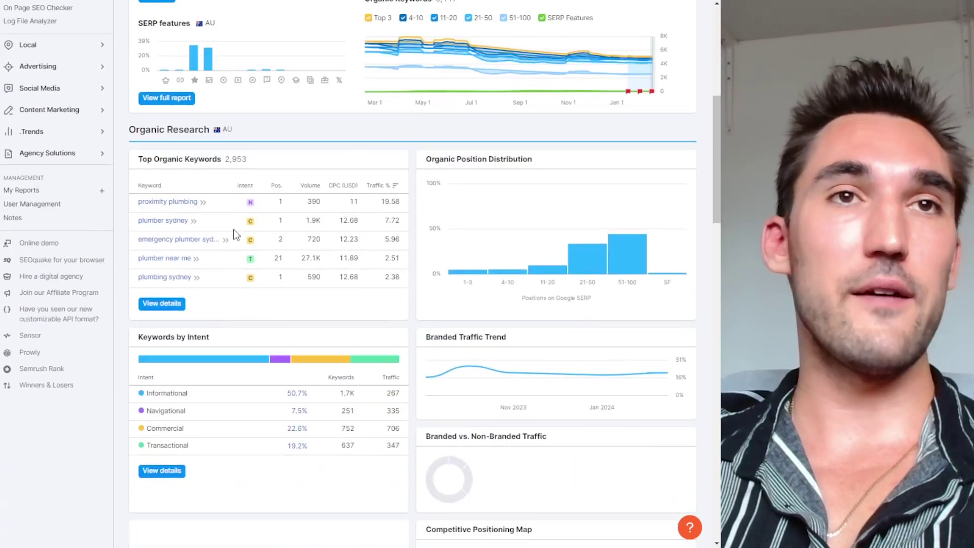
{"action": "scroll", "coordinate": [319, 258], "scroll_direction": "down", "scroll_amount": 1}
{"action": "scroll", "coordinate": [319, 258], "scroll_direction": "down", "scroll_amount": 5}
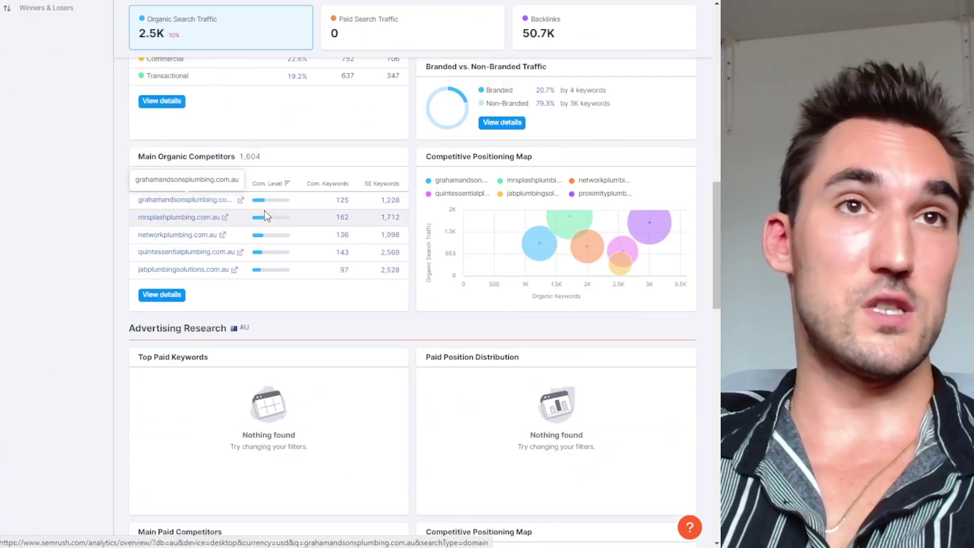
{"action": "scroll", "coordinate": [329, 216], "scroll_direction": "down", "scroll_amount": 6}
{"action": "scroll", "coordinate": [345, 243], "scroll_direction": "down", "scroll_amount": 4}
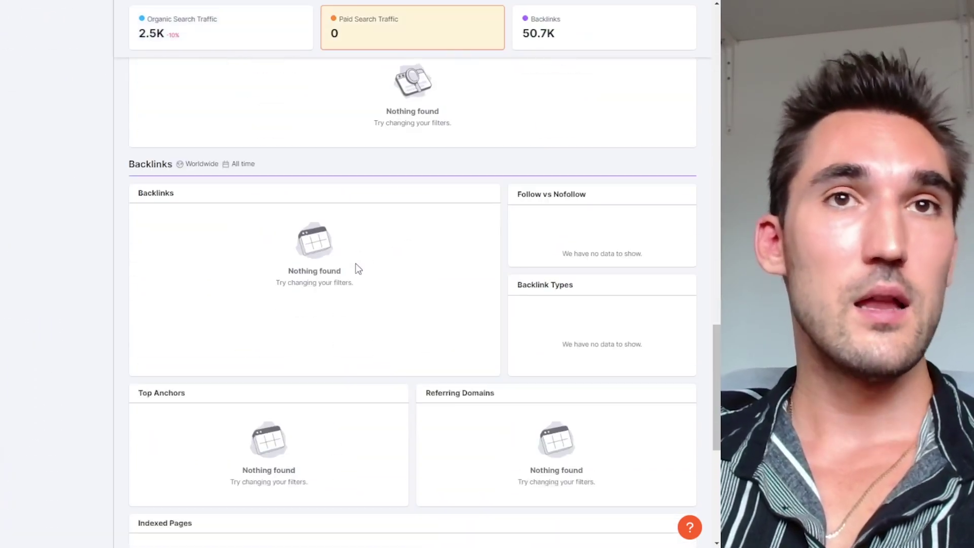
Review the remaining Domain Overview sections, then move on to Google Analytics
{"action": "scroll", "coordinate": [365, 295], "scroll_direction": "up", "scroll_amount": 20}
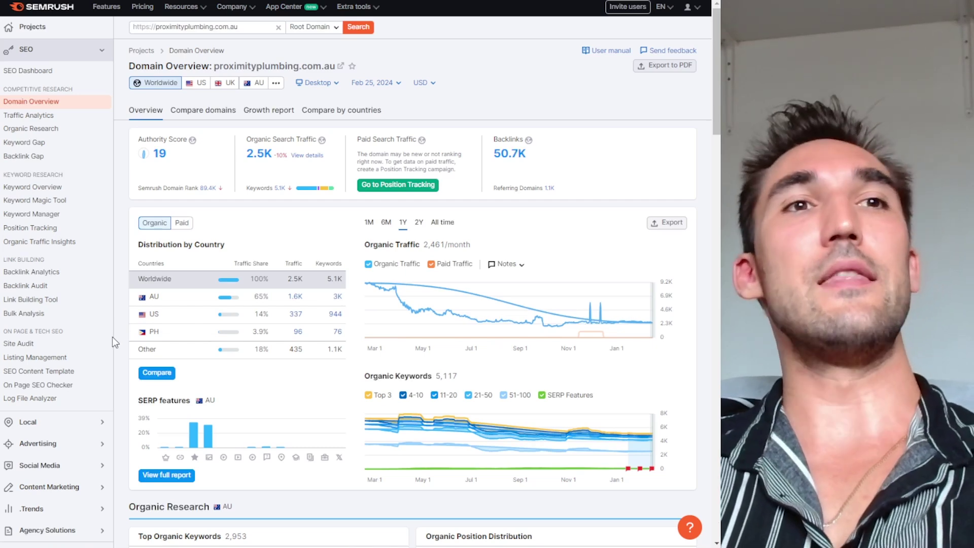
{"action": "scroll", "coordinate": [116, 335], "scroll_direction": "down", "scroll_amount": 3}
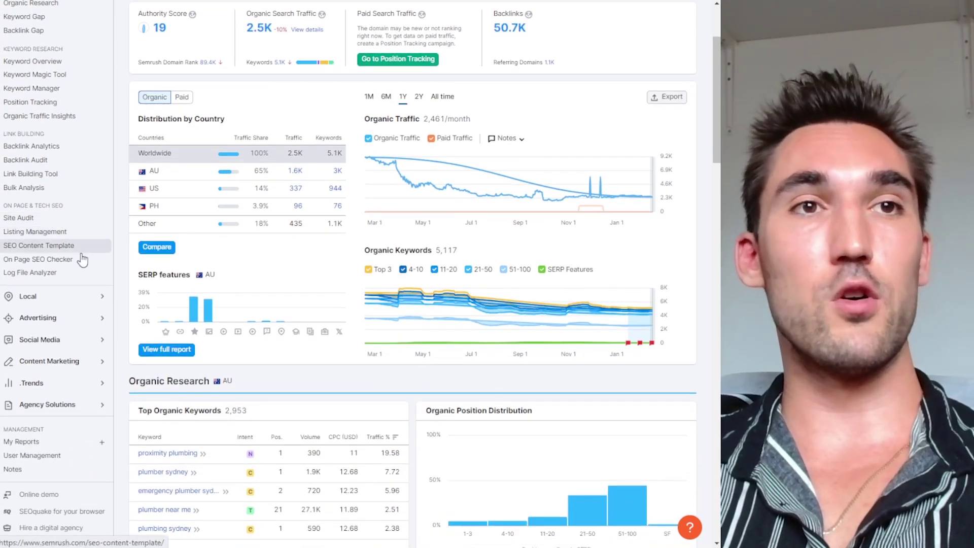
{"action": "scroll", "coordinate": [77, 252], "scroll_direction": "down", "scroll_amount": 3}
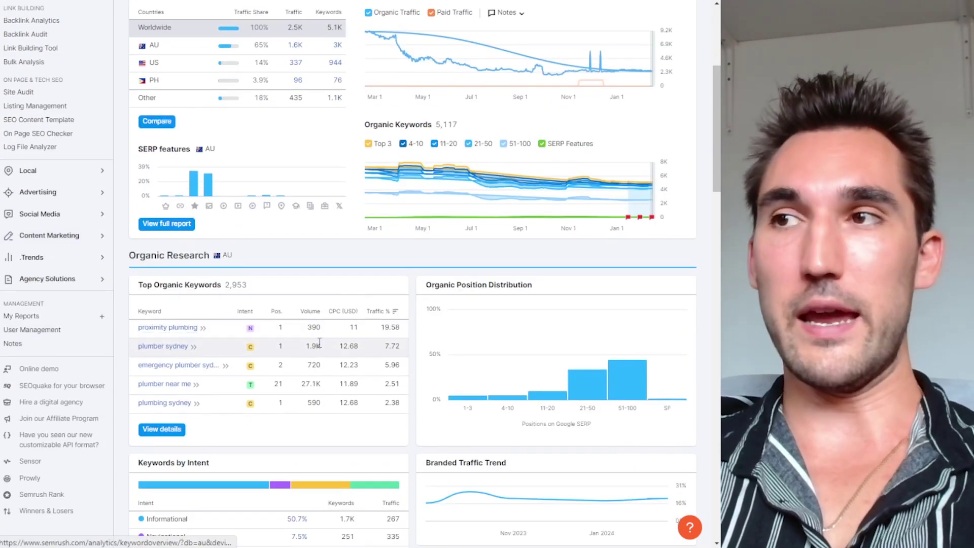
{"action": "mouse_move", "coordinate": [336, 313]}
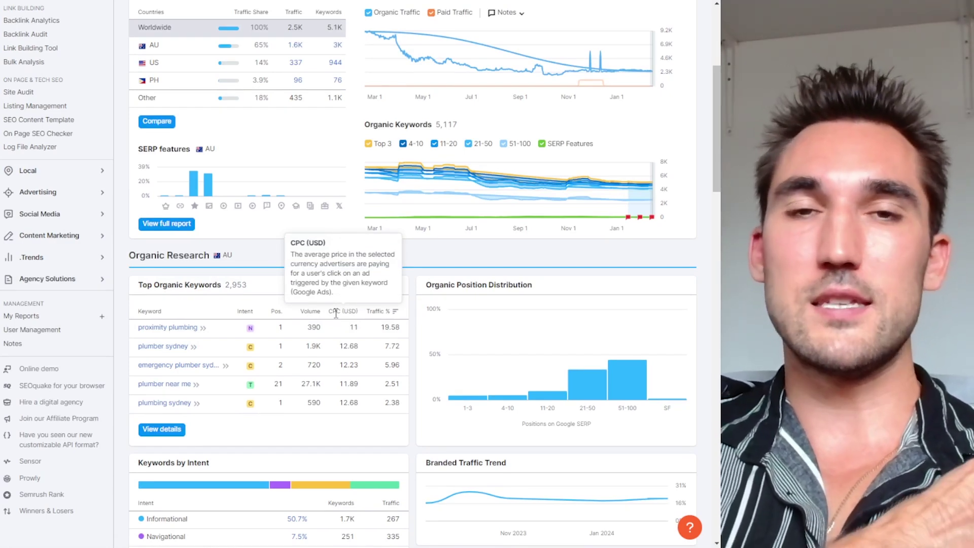
{"action": "scroll", "coordinate": [335, 313], "scroll_direction": "up", "scroll_amount": 5}
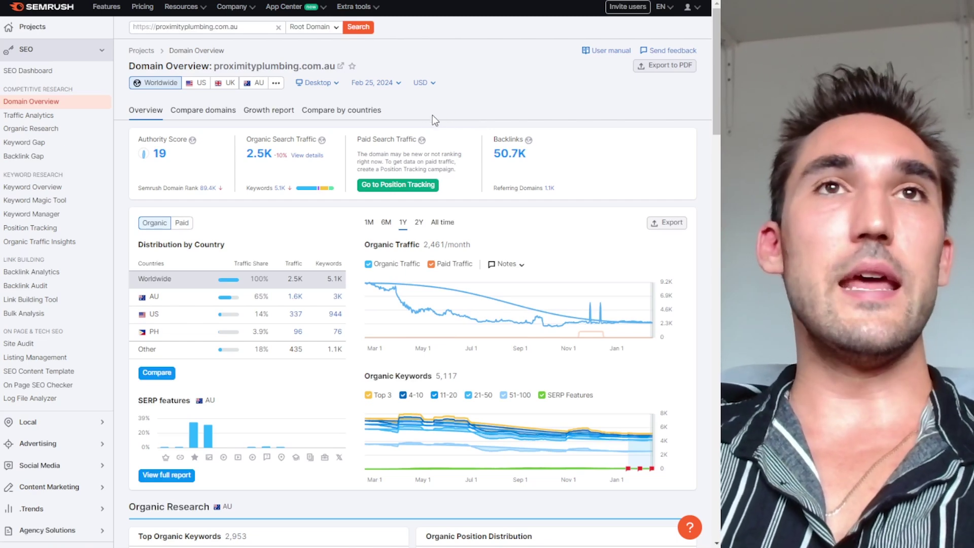
{"action": "key", "text": "ctrl+Tab"}
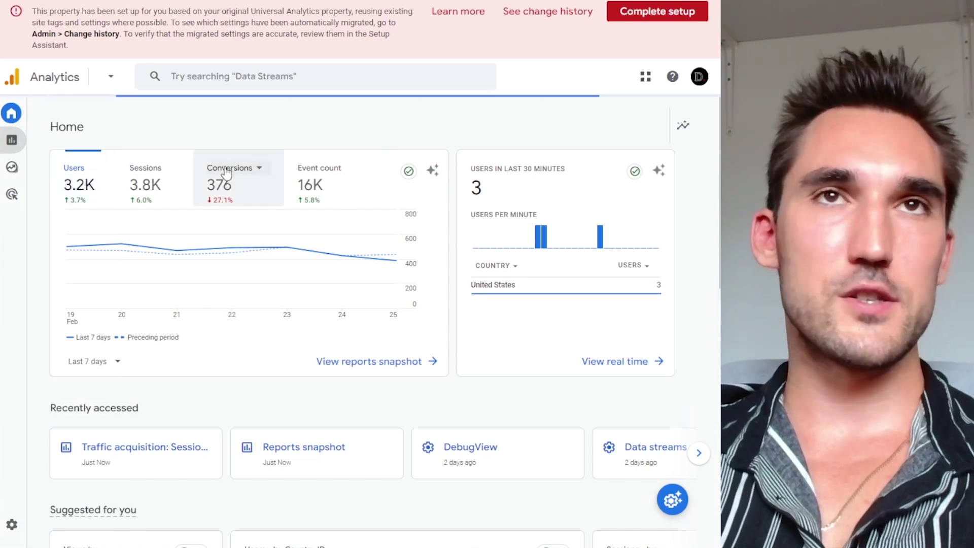
Open Acquisition > Traffic acquisition and point out the Organic Search and Organic Social channels
{"action": "left_click", "coordinate": [87, 286]}
{"action": "left_click", "coordinate": [109, 345]}
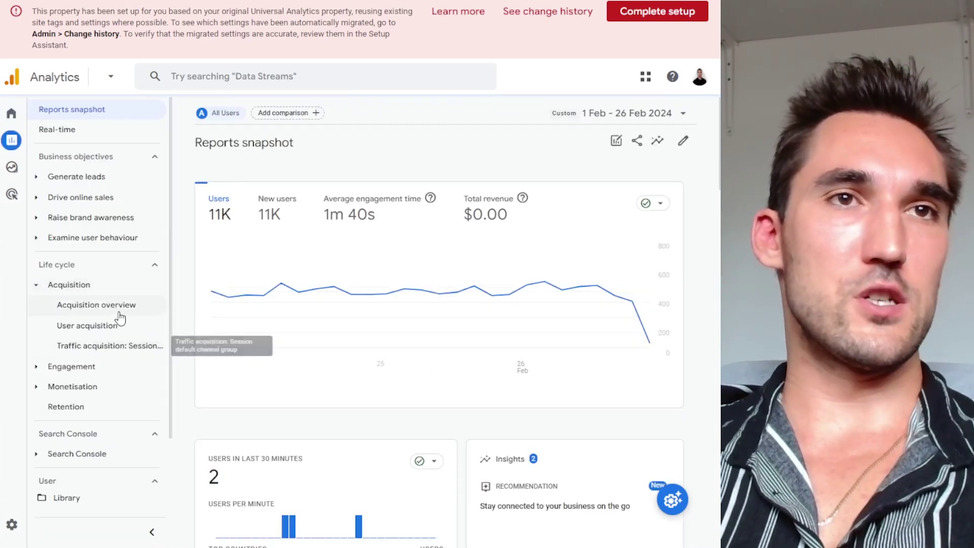
{"action": "scroll", "coordinate": [412, 232], "scroll_direction": "down", "scroll_amount": 3}
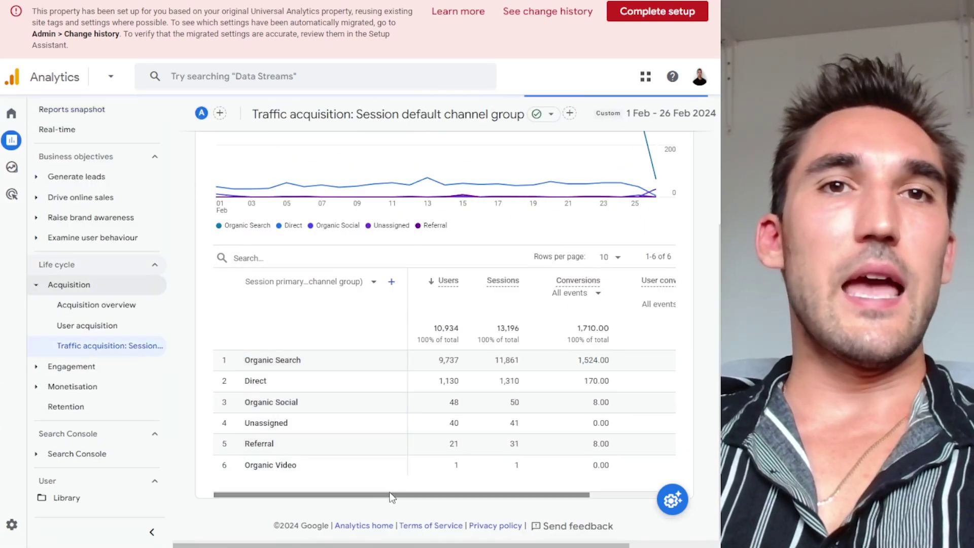
{"action": "left_click_drag", "start_coordinate": [245, 360], "coordinate": [300, 360]}
{"action": "left_click", "coordinate": [245, 361]}
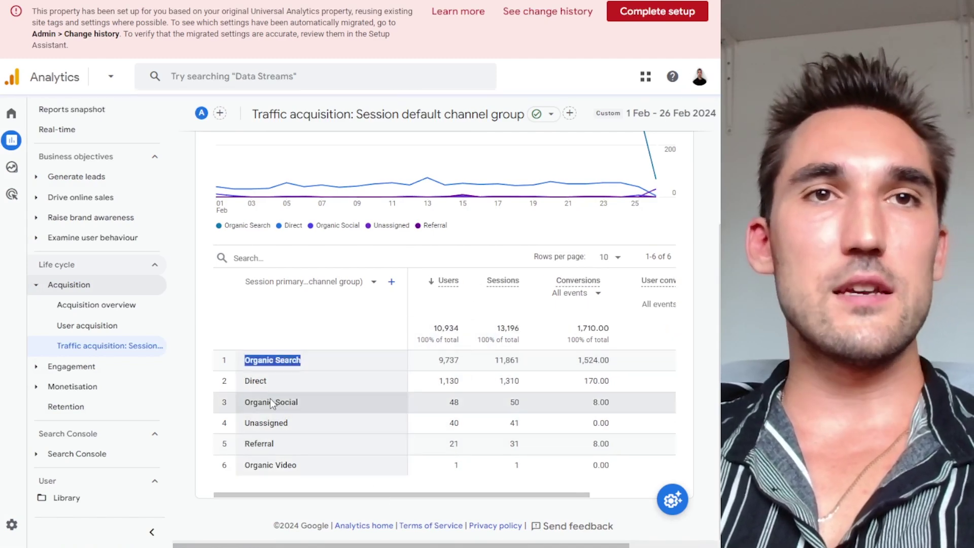
{"action": "left_click_drag", "start_coordinate": [244, 402], "coordinate": [300, 402]}
{"action": "left_click", "coordinate": [309, 413]}
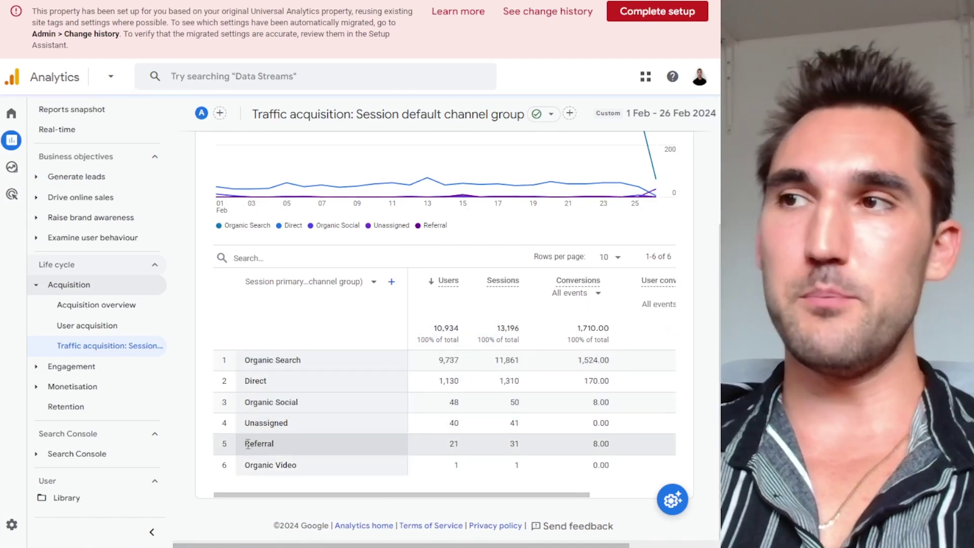
Scroll the table right to show Organic Search's 5.49% conversion rate
{"action": "scroll", "coordinate": [349, 497], "scroll_direction": "right", "scroll_amount": 3}
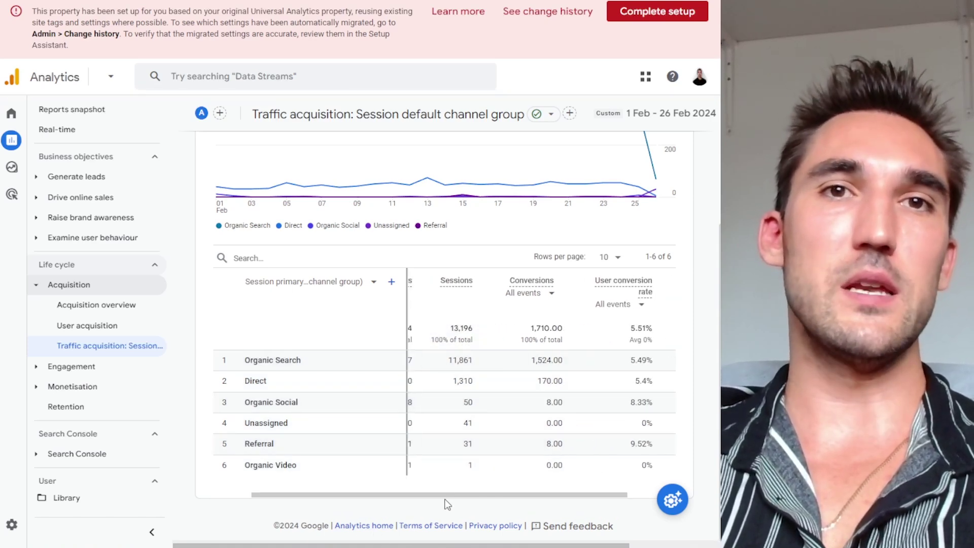
{"action": "scroll", "coordinate": [432, 503], "scroll_direction": "right", "scroll_amount": 2}
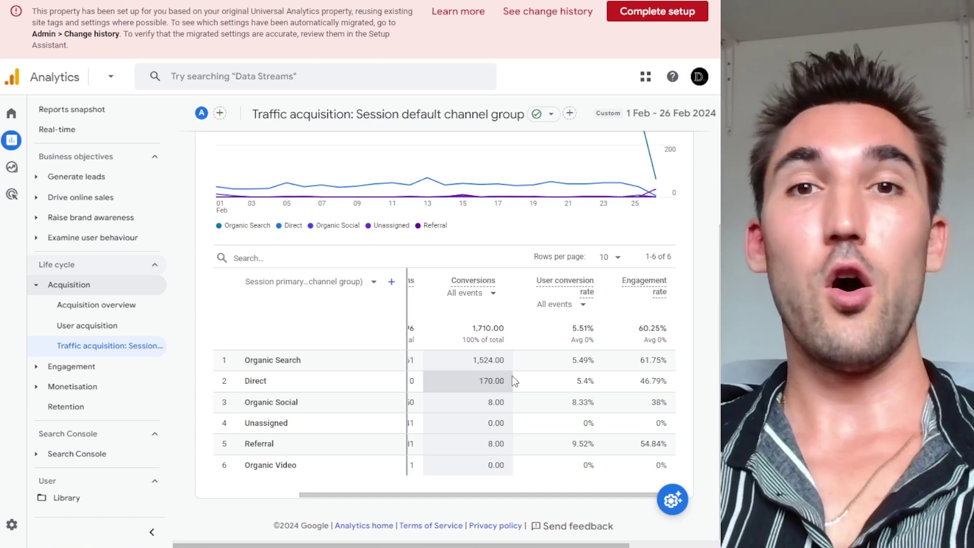
{"action": "left_click_drag", "start_coordinate": [594, 360], "coordinate": [568, 358]}
{"action": "left_click", "coordinate": [569, 359]}
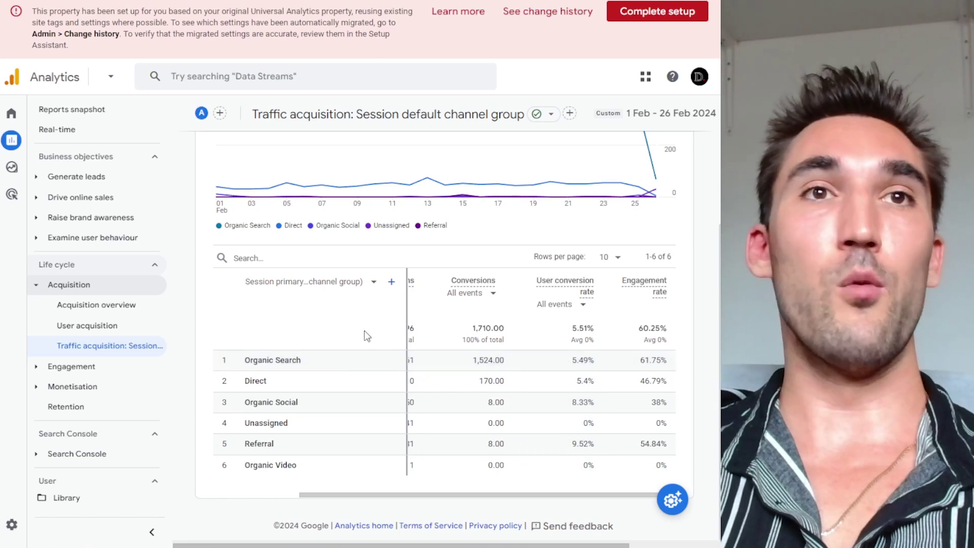
Add a landing page secondary dimension to the traffic acquisition table
{"action": "left_click", "coordinate": [344, 282]}
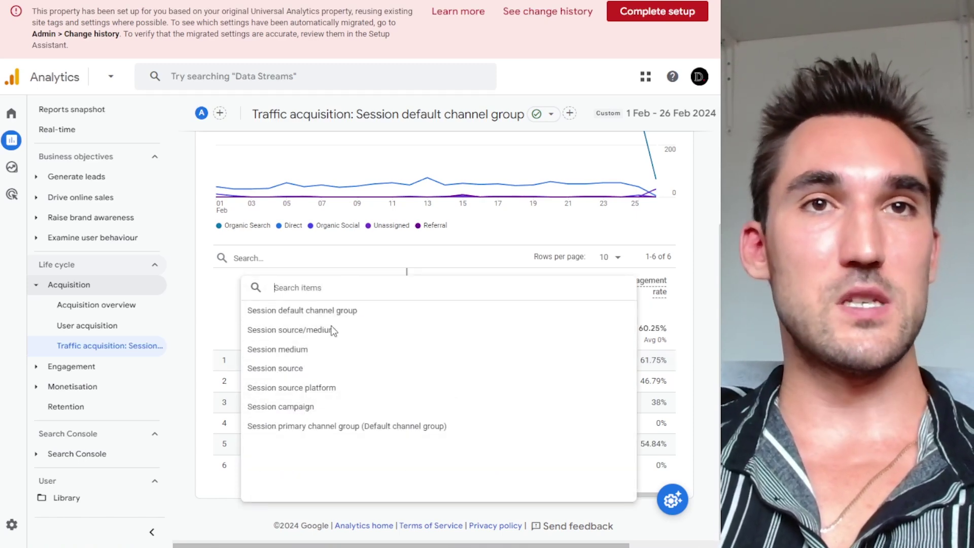
{"action": "left_click", "coordinate": [324, 425]}
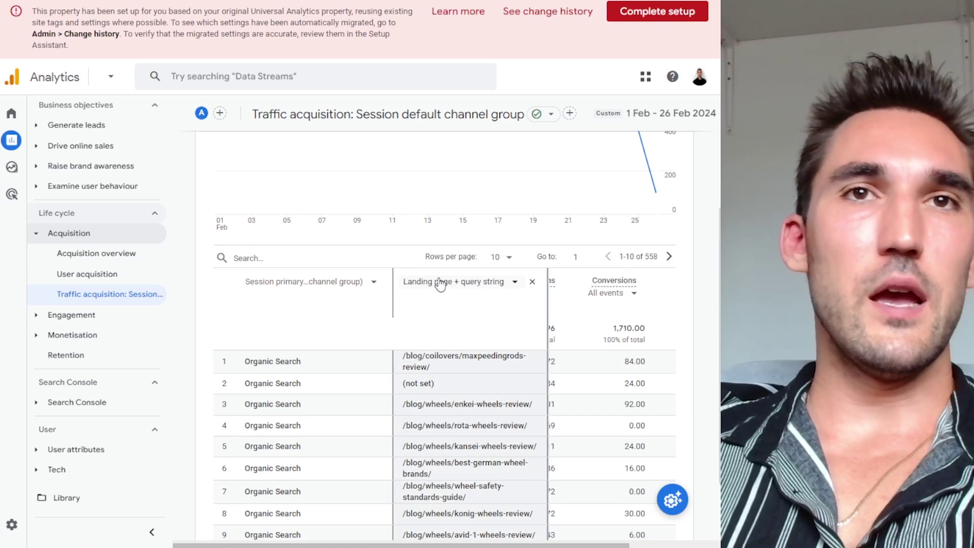
{"action": "left_click", "coordinate": [436, 287]}
{"action": "left_click", "coordinate": [297, 258]}
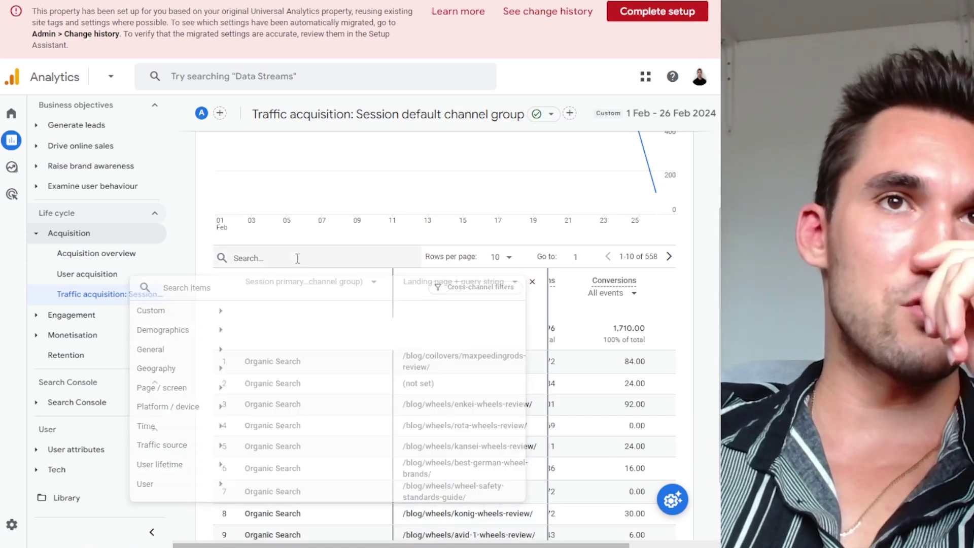
{"action": "left_click", "coordinate": [201, 388]}
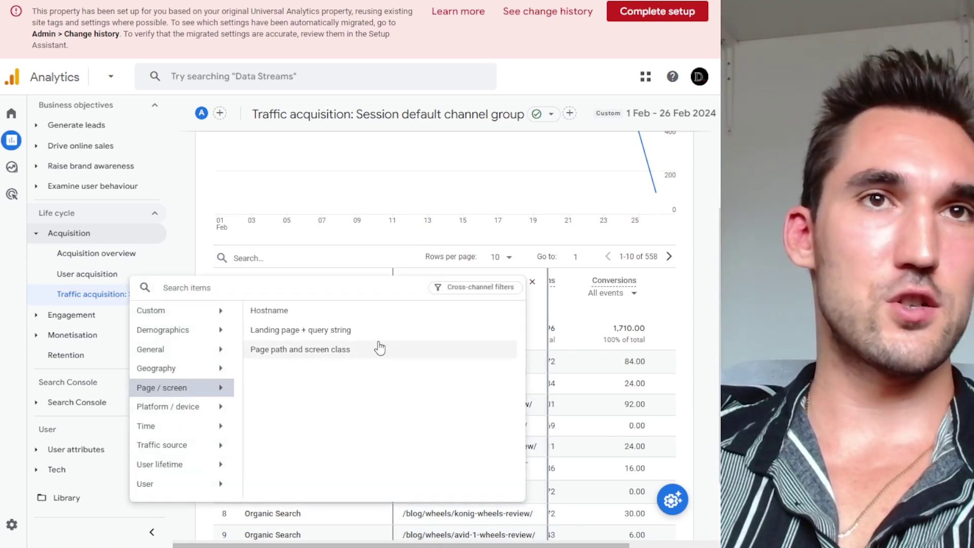
{"action": "left_click", "coordinate": [292, 257]}
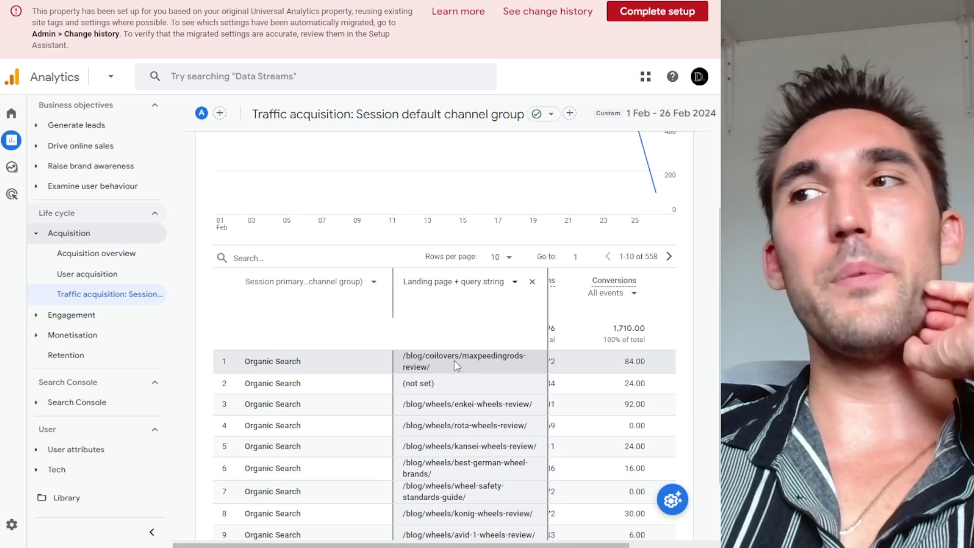
Bring the rate columns into view and highlight the 7.69%, 4.2% and 5.77% conversion rates
{"action": "scroll", "coordinate": [477, 388], "scroll_direction": "right", "scroll_amount": 3}
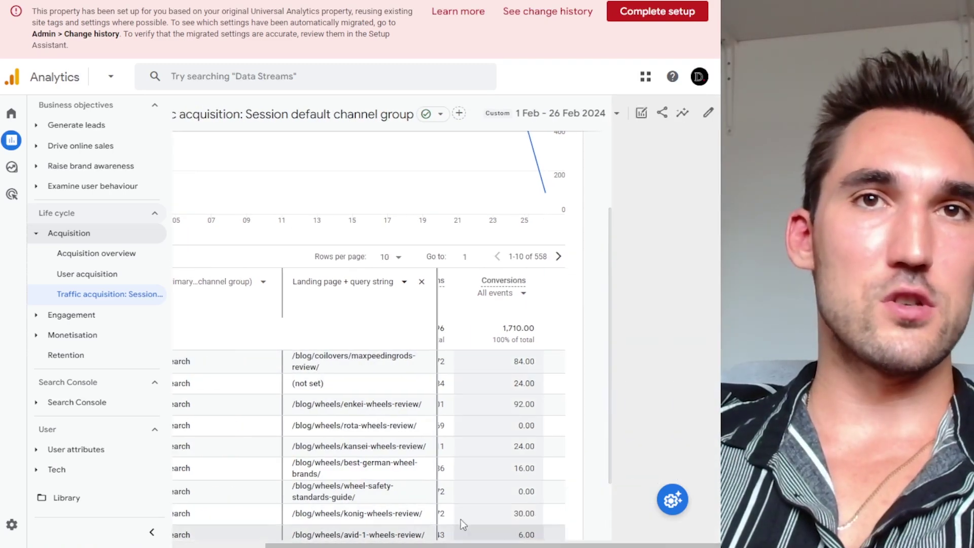
{"action": "left_click_drag", "start_coordinate": [486, 364], "coordinate": [460, 384]}
{"action": "scroll", "coordinate": [485, 392], "scroll_direction": "down", "scroll_amount": 1}
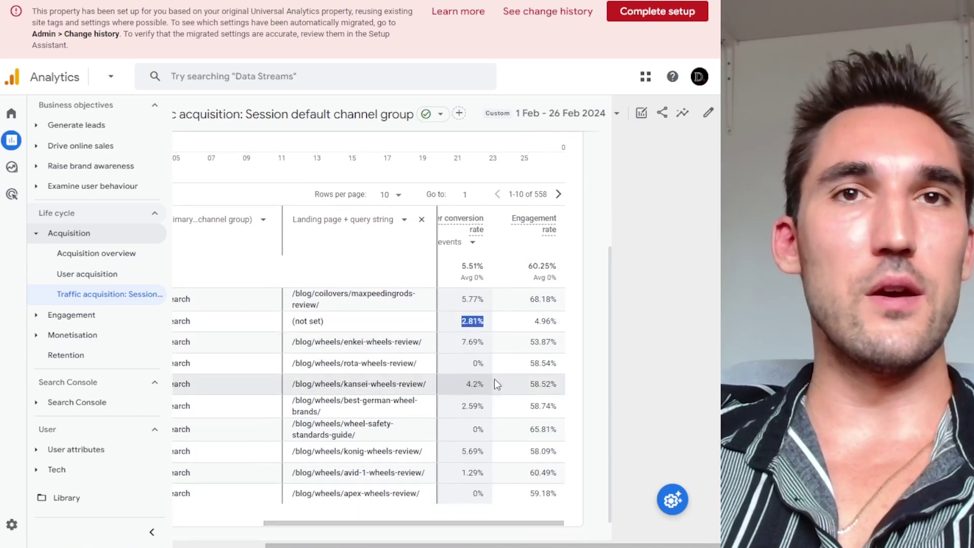
{"action": "left_click_drag", "start_coordinate": [487, 341], "coordinate": [459, 341]}
{"action": "left_click_drag", "start_coordinate": [486, 383], "coordinate": [452, 386]}
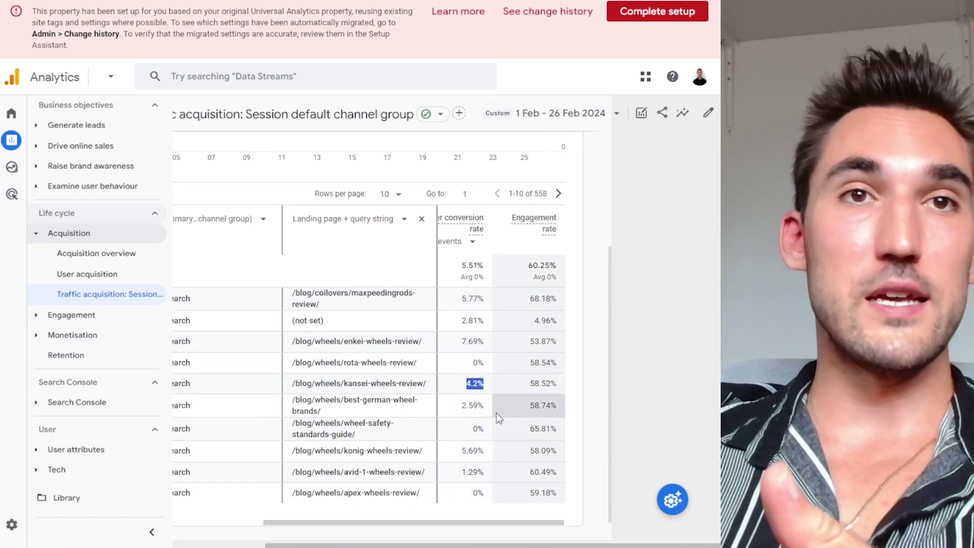
{"action": "left_click", "coordinate": [496, 413]}
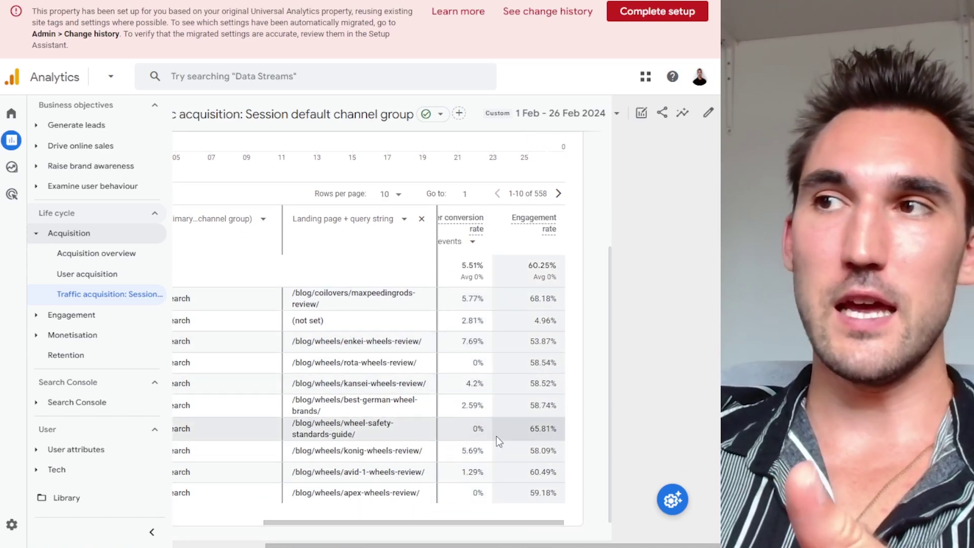
{"action": "left_click_drag", "start_coordinate": [486, 299], "coordinate": [459, 298]}
{"action": "left_click", "coordinate": [472, 324]}
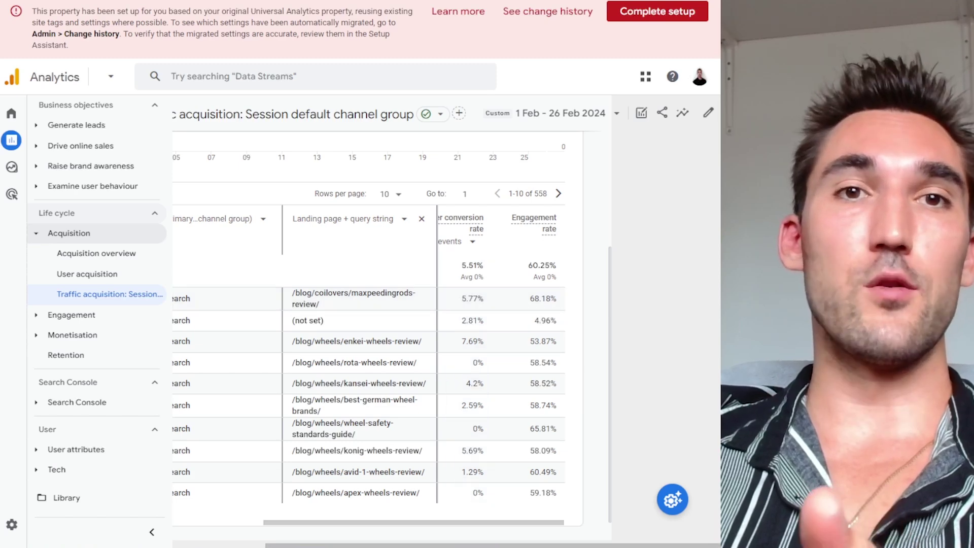
Drag the horizontal scrollbar to review the remaining columns, then go to the Search Console Overview
{"action": "mouse_move", "coordinate": [478, 523]}
{"action": "left_mouse_down"}
{"action": "mouse_move", "coordinate": [430, 524]}
{"action": "mouse_move", "coordinate": [477, 523]}
{"action": "left_mouse_up"}
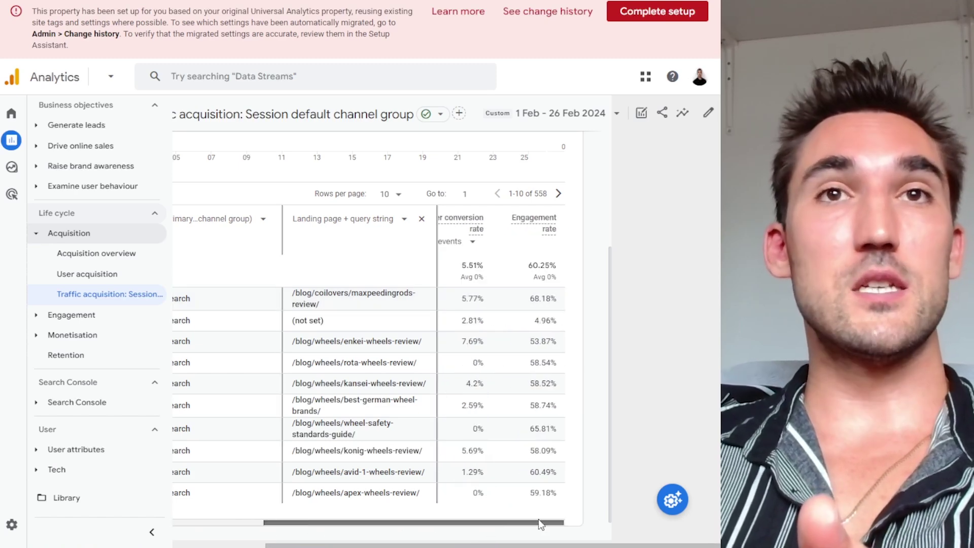
{"action": "left_click_drag", "start_coordinate": [414, 523], "coordinate": [312, 526]}
{"action": "scroll", "coordinate": [372, 355], "scroll_direction": "down", "scroll_amount": 1}
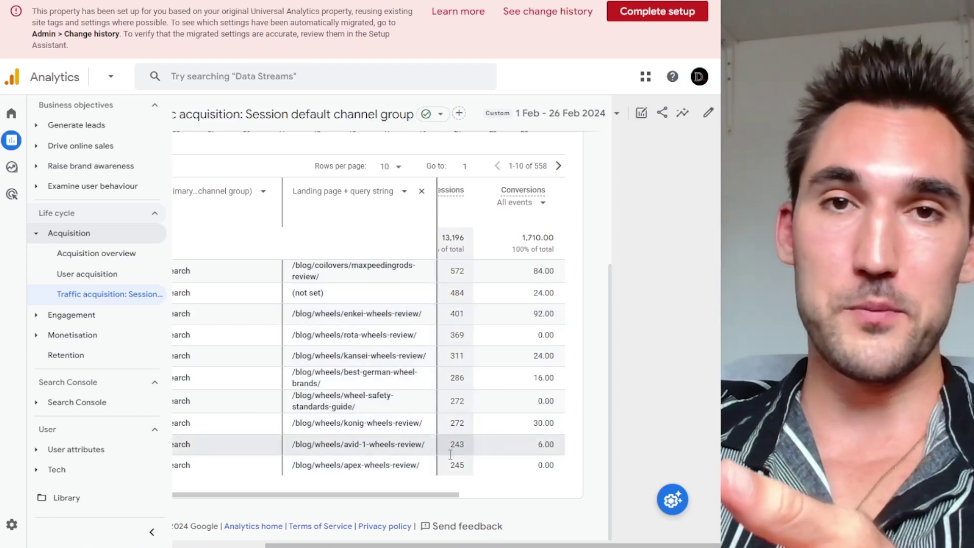
{"action": "left_click_drag", "start_coordinate": [439, 501], "coordinate": [517, 500]}
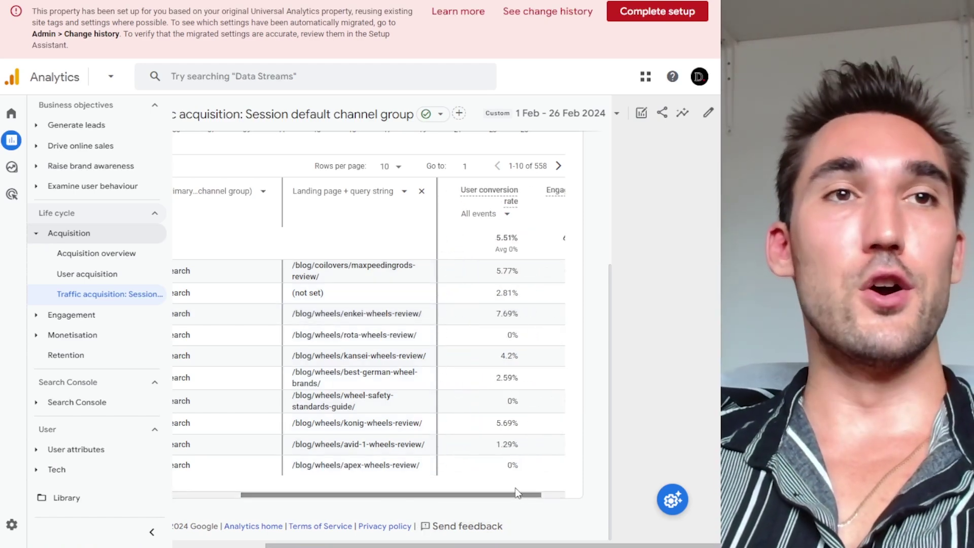
{"action": "left_click", "coordinate": [385, 3]}
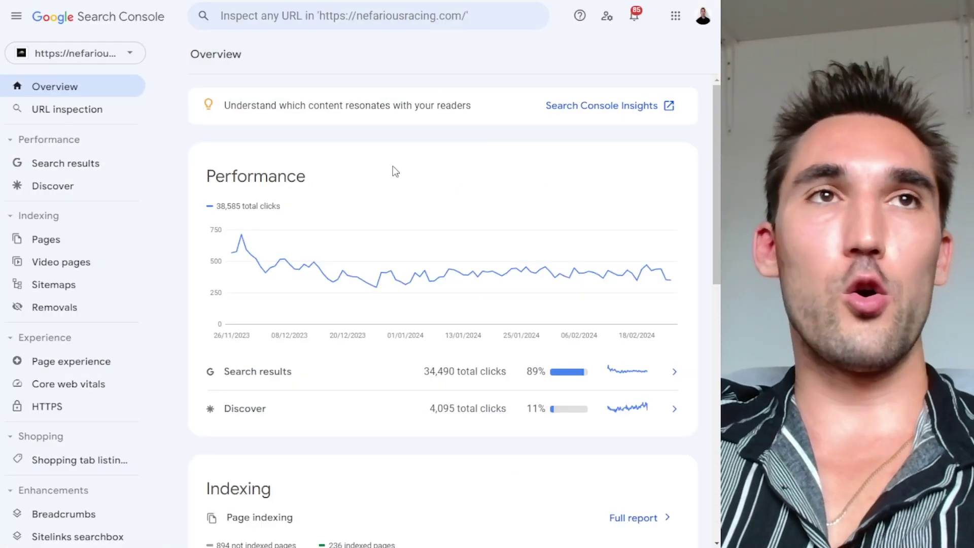
{"action": "mouse_move", "coordinate": [316, 254]}
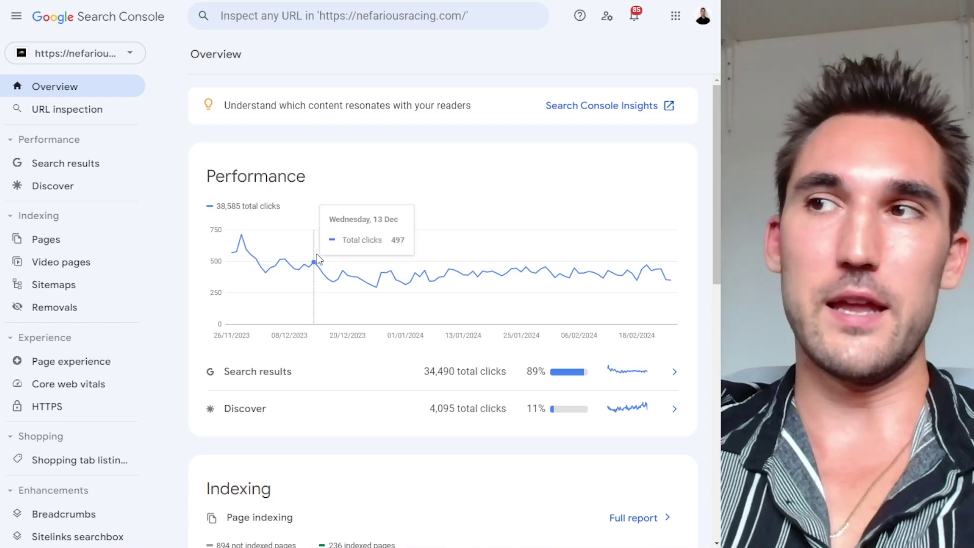
{"action": "mouse_move", "coordinate": [350, 275]}
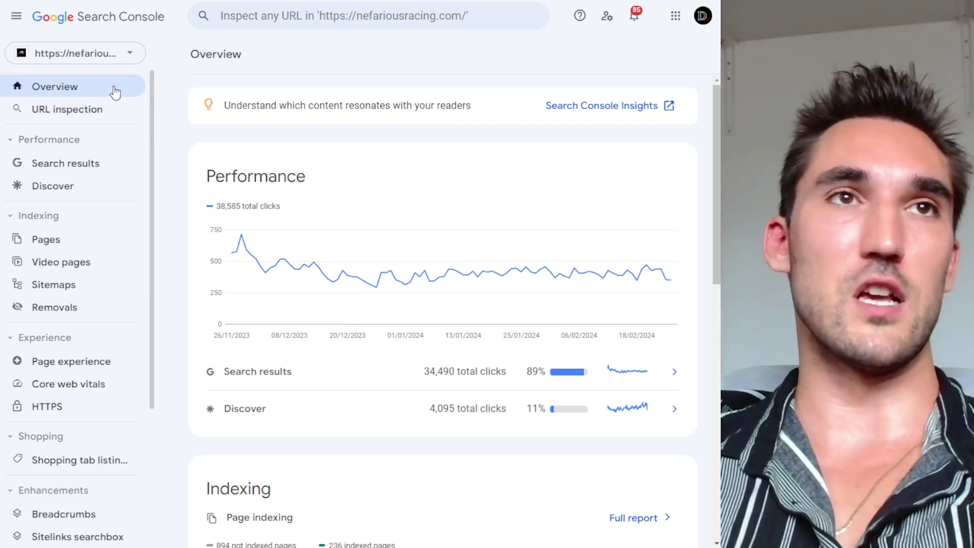
{"action": "scroll", "coordinate": [441, 248], "scroll_direction": "down", "scroll_amount": 5}
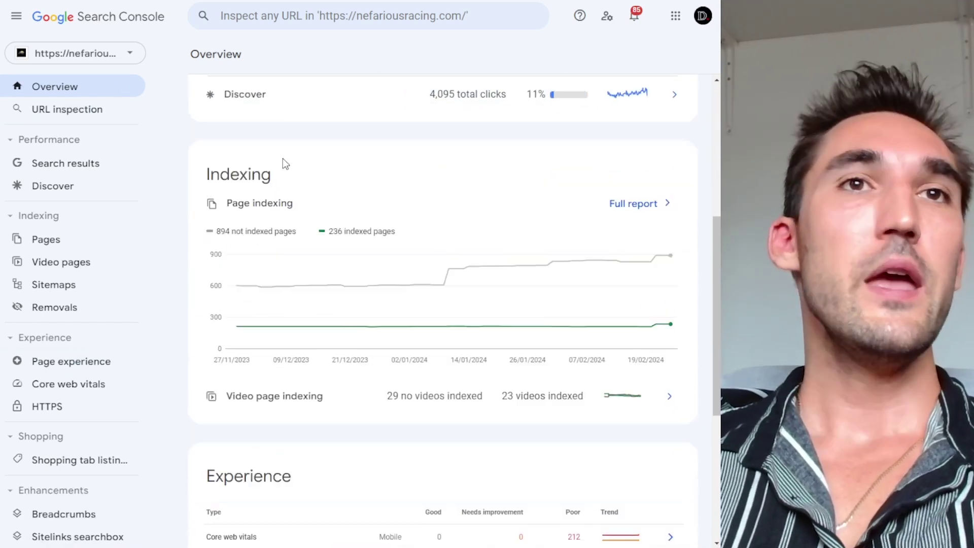
{"action": "left_click_drag", "start_coordinate": [203, 185], "coordinate": [303, 176]}
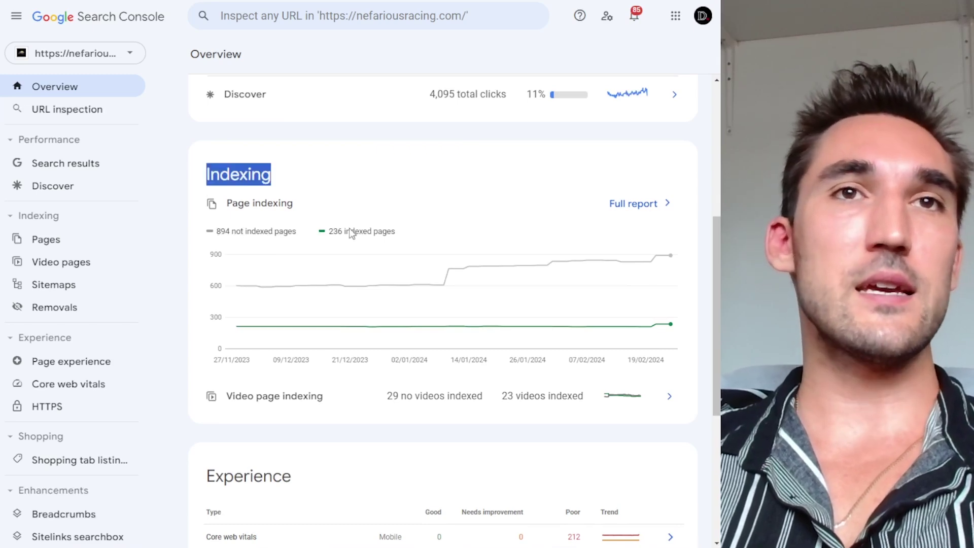
{"action": "scroll", "coordinate": [433, 229], "scroll_direction": "down", "scroll_amount": 2}
{"action": "scroll", "coordinate": [403, 273], "scroll_direction": "down", "scroll_amount": 3}
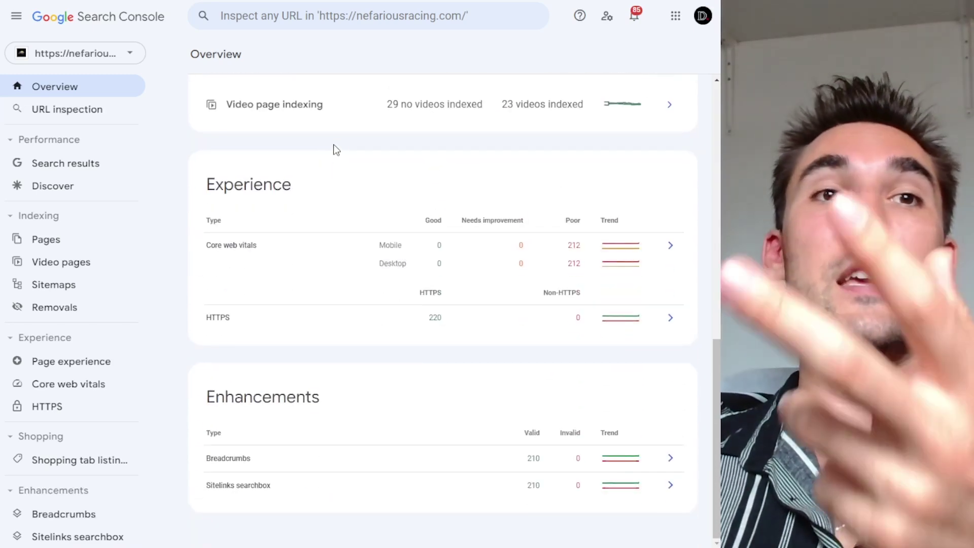
{"action": "scroll", "coordinate": [378, 259], "scroll_direction": "up", "scroll_amount": 5}
Open the Search results report, note the top query's 671 clicks, and break results down by page
{"action": "left_click", "coordinate": [111, 167]}
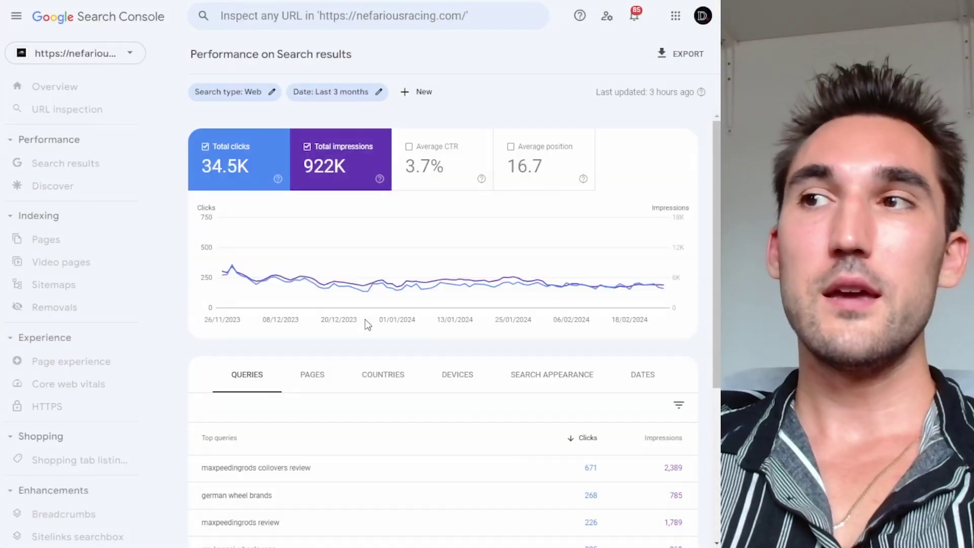
{"action": "scroll", "coordinate": [169, 291], "scroll_direction": "down", "scroll_amount": 4}
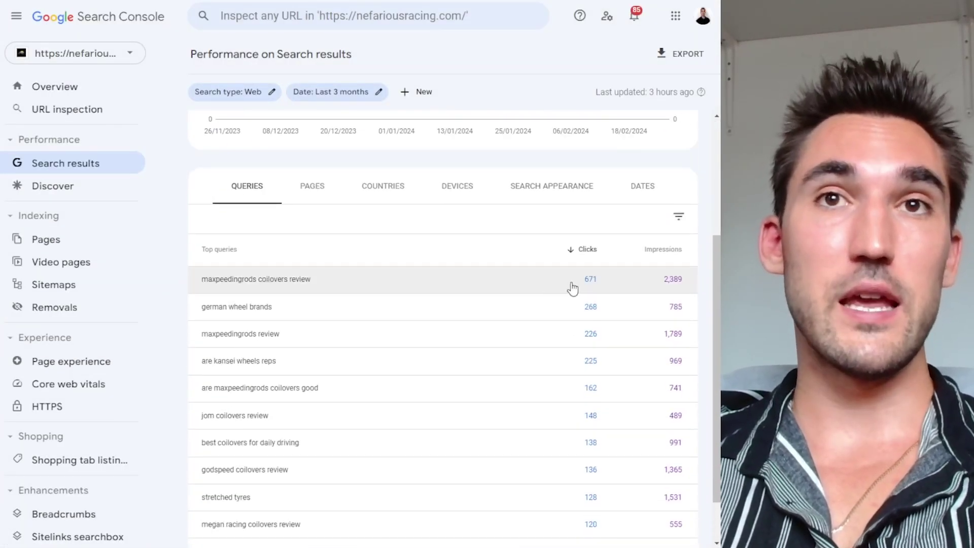
{"action": "double_click", "coordinate": [590, 279]}
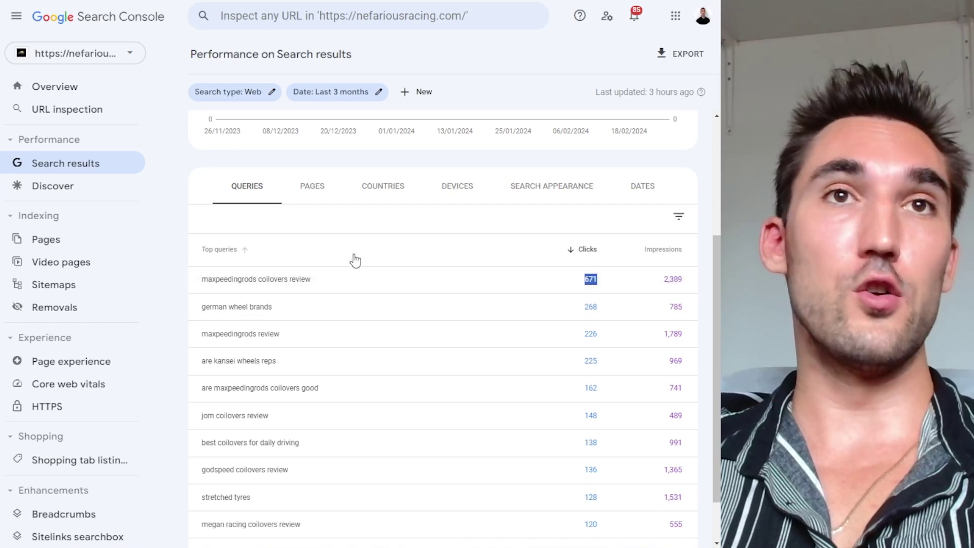
{"action": "scroll", "coordinate": [381, 308], "scroll_direction": "down", "scroll_amount": 1}
{"action": "scroll", "coordinate": [324, 258], "scroll_direction": "up", "scroll_amount": 3}
{"action": "left_click", "coordinate": [311, 263]}
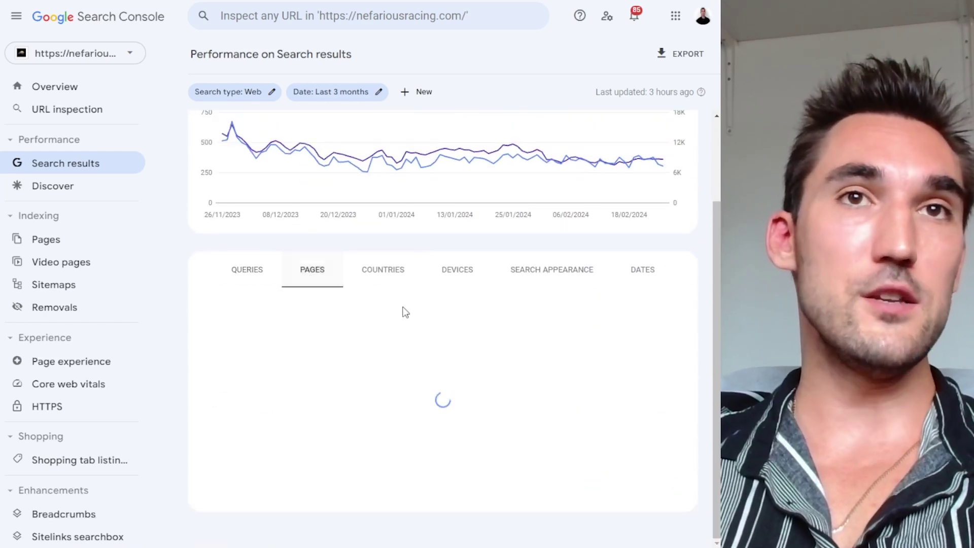
{"action": "scroll", "coordinate": [369, 319], "scroll_direction": "down", "scroll_amount": 3}
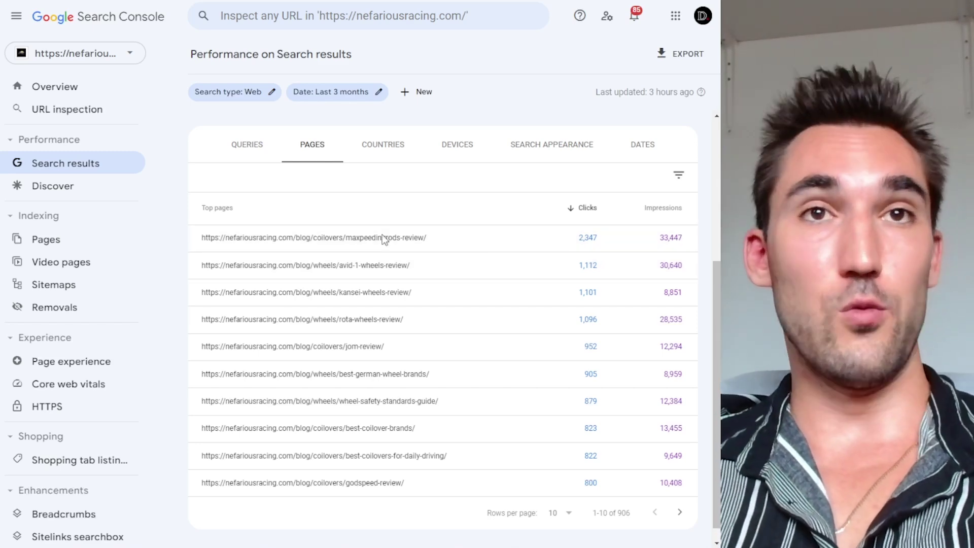
Launch ZimmWriter v9.730 and move its menu window further left over the top-pages report
{"action": "scroll", "coordinate": [387, 235], "scroll_direction": "down", "scroll_amount": 1}
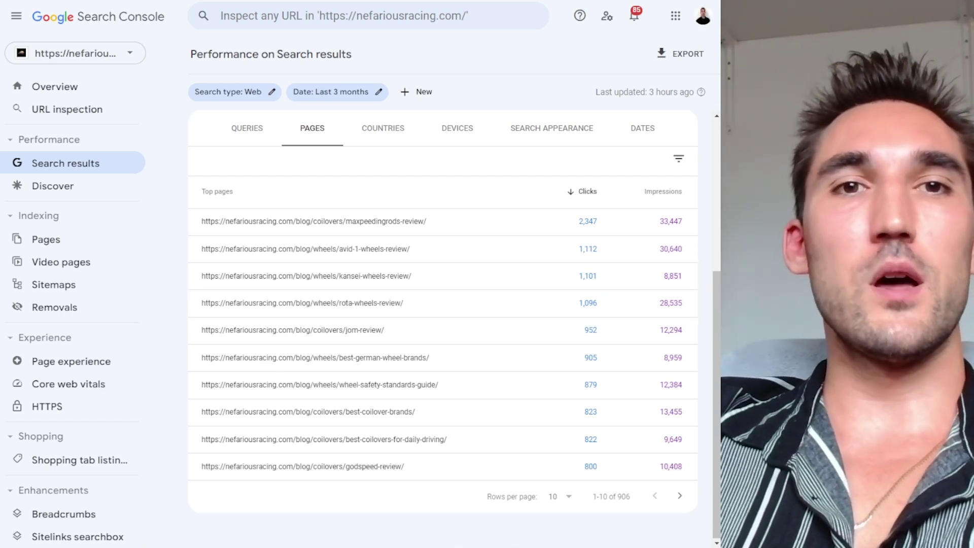
{"action": "left_click_drag", "start_coordinate": [597, 75], "coordinate": [502, 73]}
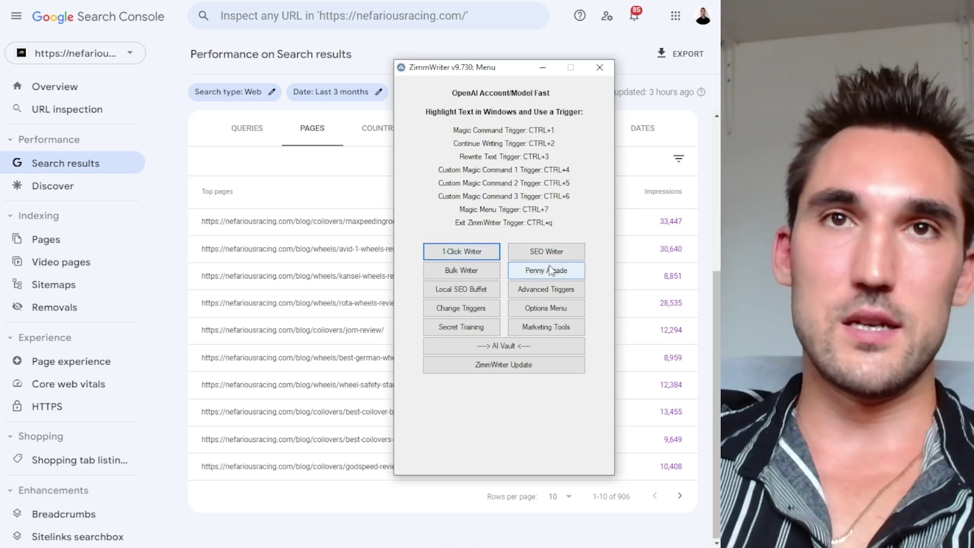
Look through the ZimmWriter SEO Writer settings, then close the SEO Writer window
{"action": "left_click", "coordinate": [543, 254]}
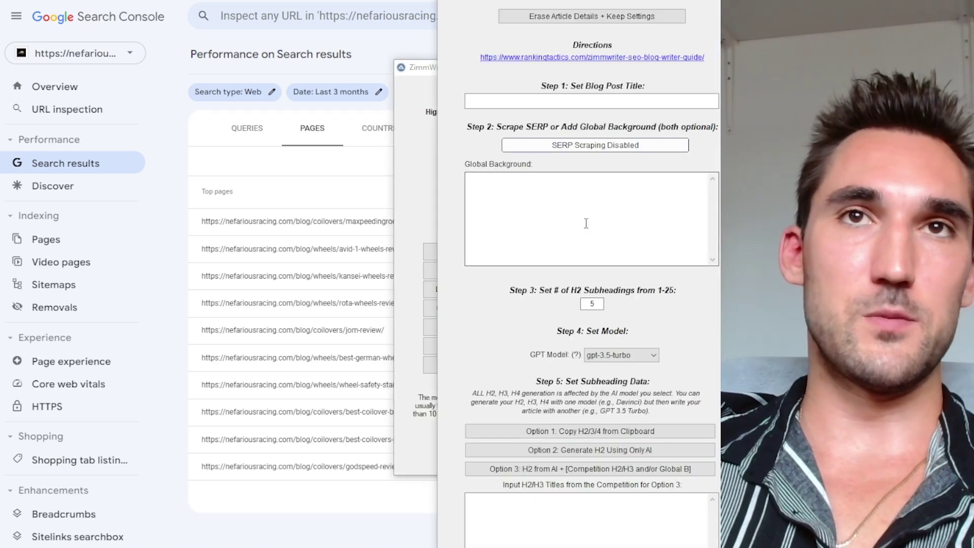
{"action": "scroll", "coordinate": [707, 417], "scroll_direction": "down", "scroll_amount": 5}
{"action": "scroll", "coordinate": [593, 214], "scroll_direction": "down", "scroll_amount": 7}
{"action": "scroll", "coordinate": [550, 113], "scroll_direction": "up", "scroll_amount": 4}
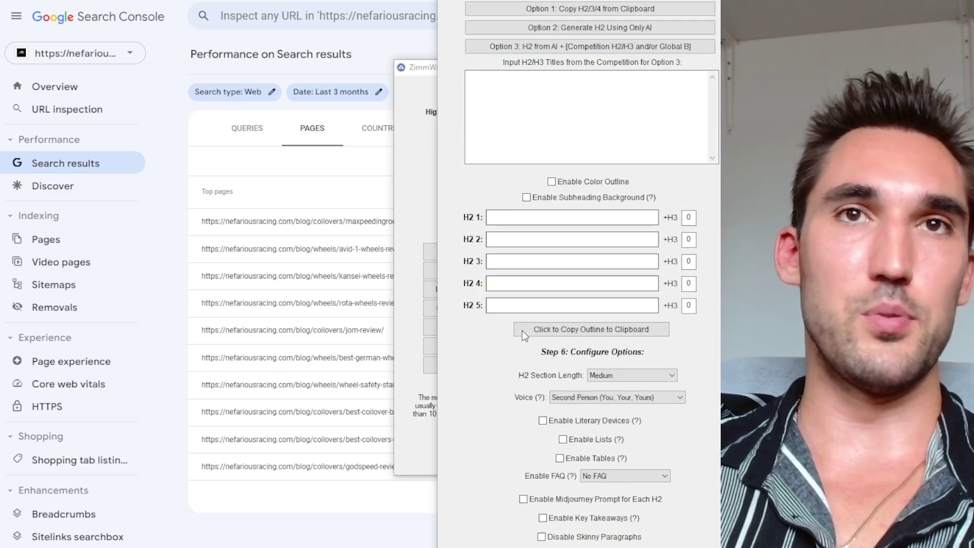
{"action": "scroll", "coordinate": [522, 330], "scroll_direction": "down", "scroll_amount": 10}
{"action": "key", "text": "alt+F4"}
Open and close the Bulk Blog Writer, then close the ZimmWriter menu
{"action": "left_click", "coordinate": [488, 270]}
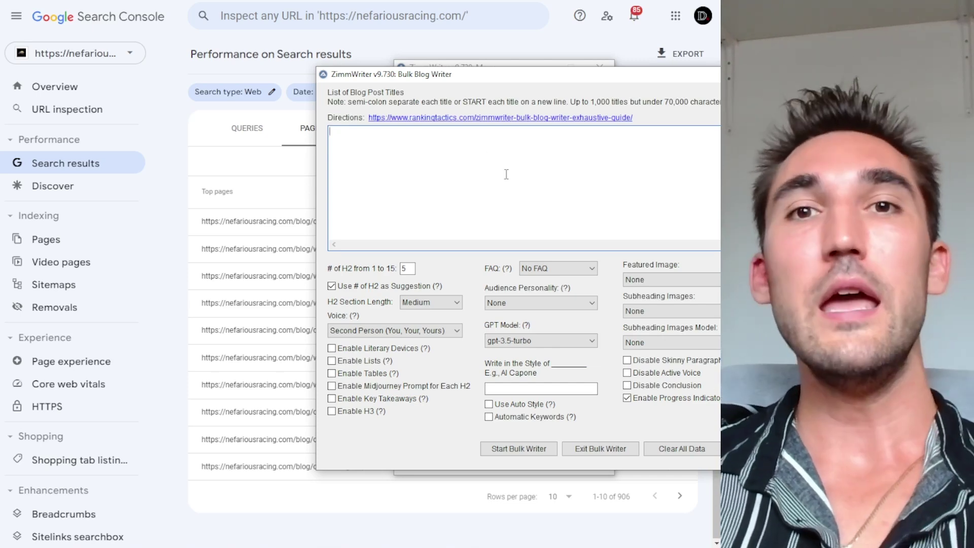
{"action": "key", "text": "alt+F4"}
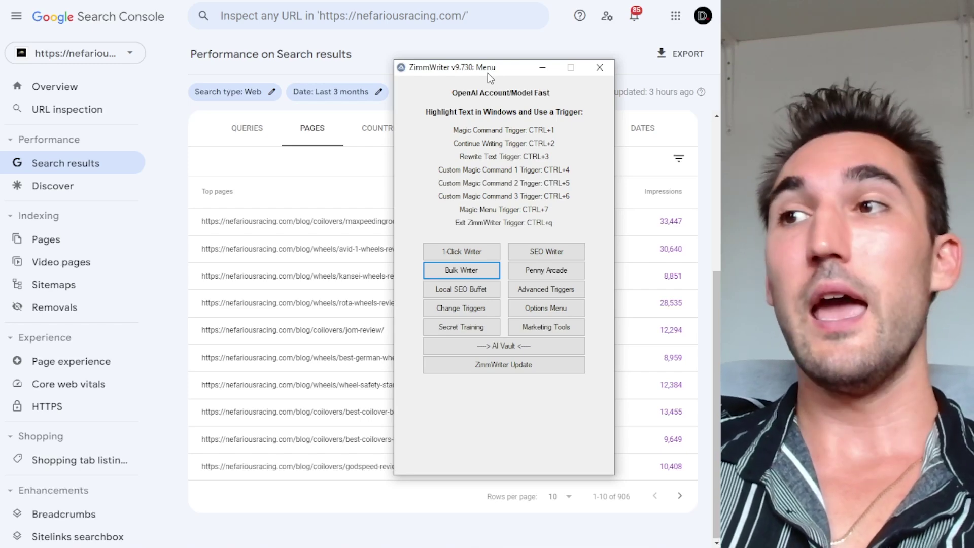
{"action": "key", "text": "ctrl+q"}
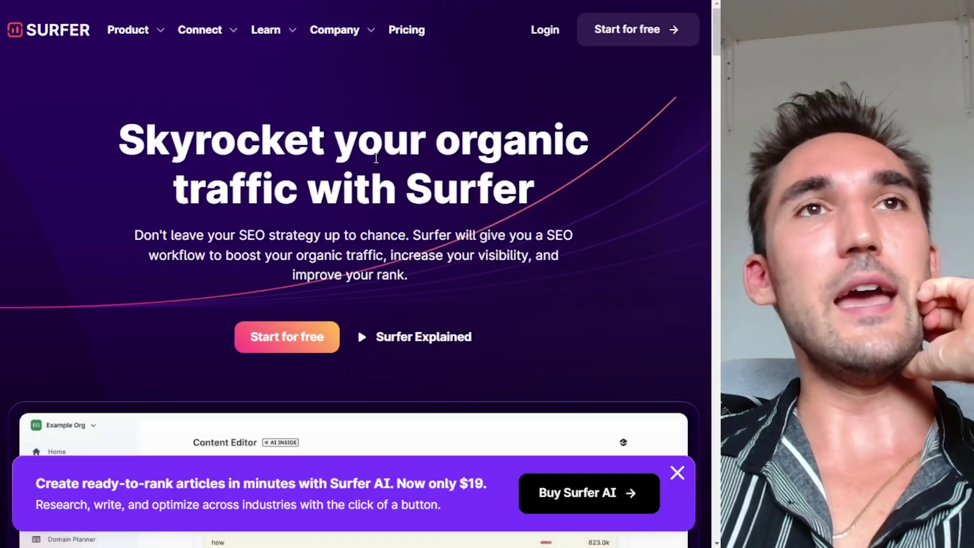
Dismiss the Surfer AI promo banner and scroll through the Surfer homepage
{"action": "left_click", "coordinate": [677, 473]}
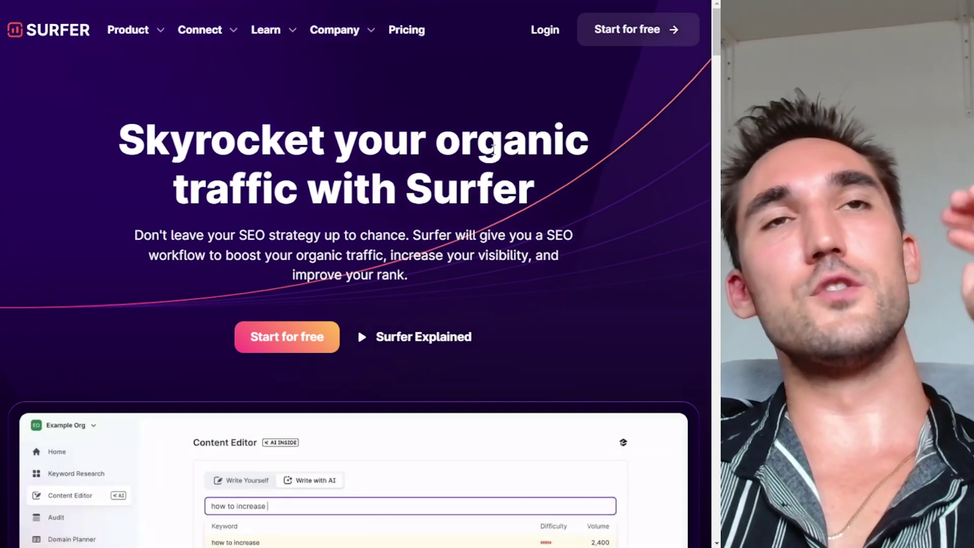
{"action": "scroll", "coordinate": [420, 283], "scroll_direction": "down", "scroll_amount": 5}
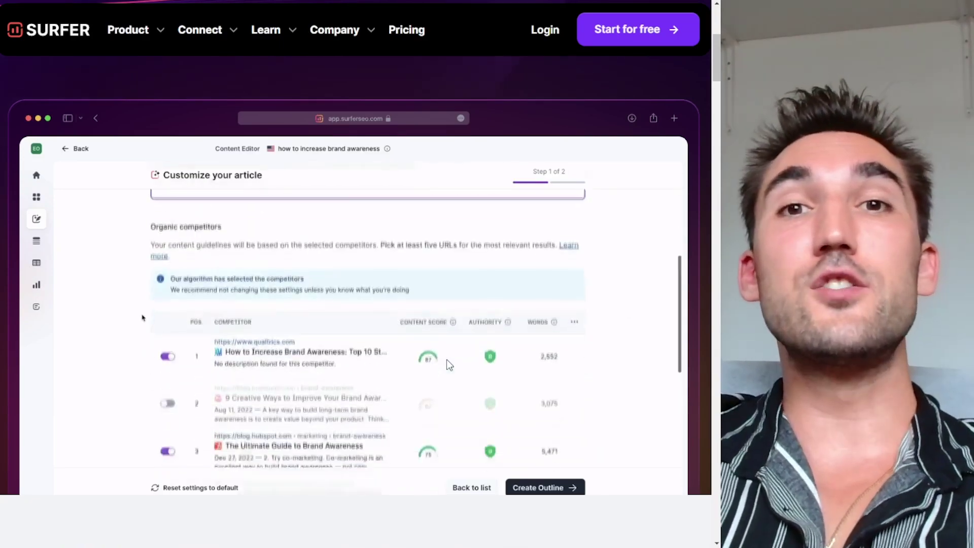
{"action": "scroll", "coordinate": [660, 238], "scroll_direction": "down", "scroll_amount": 10}
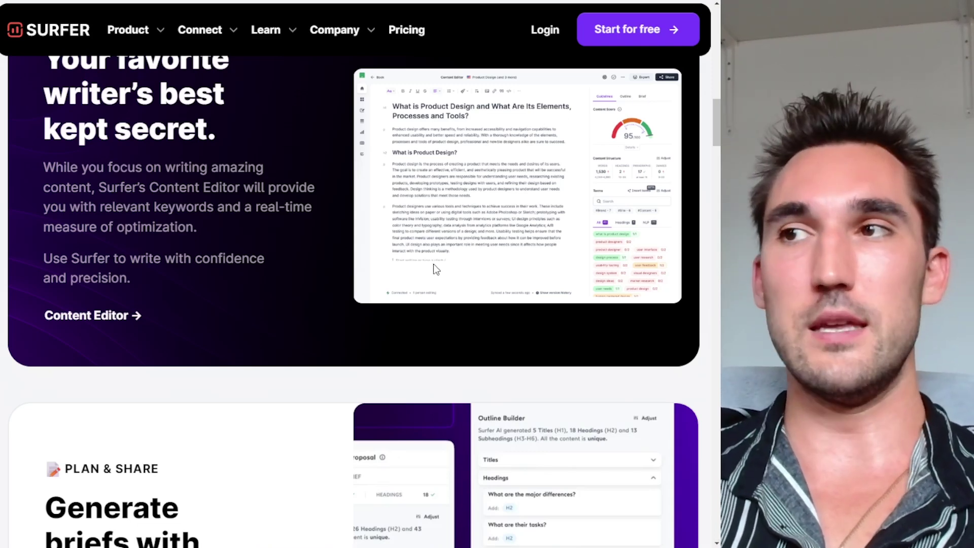
{"action": "scroll", "coordinate": [435, 268], "scroll_direction": "down", "scroll_amount": 6}
{"action": "scroll", "coordinate": [433, 264], "scroll_direction": "down", "scroll_amount": 20}
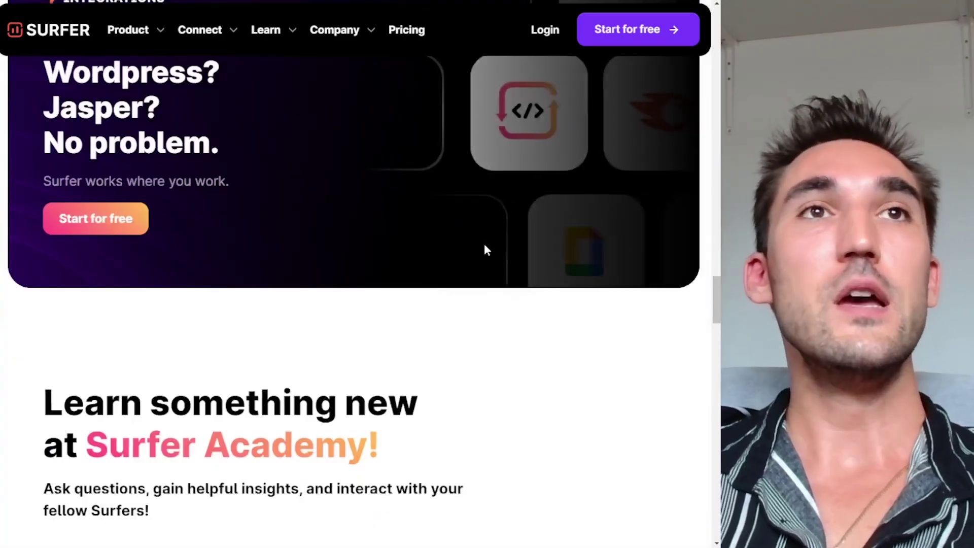
{"action": "left_click", "coordinate": [708, 362]}
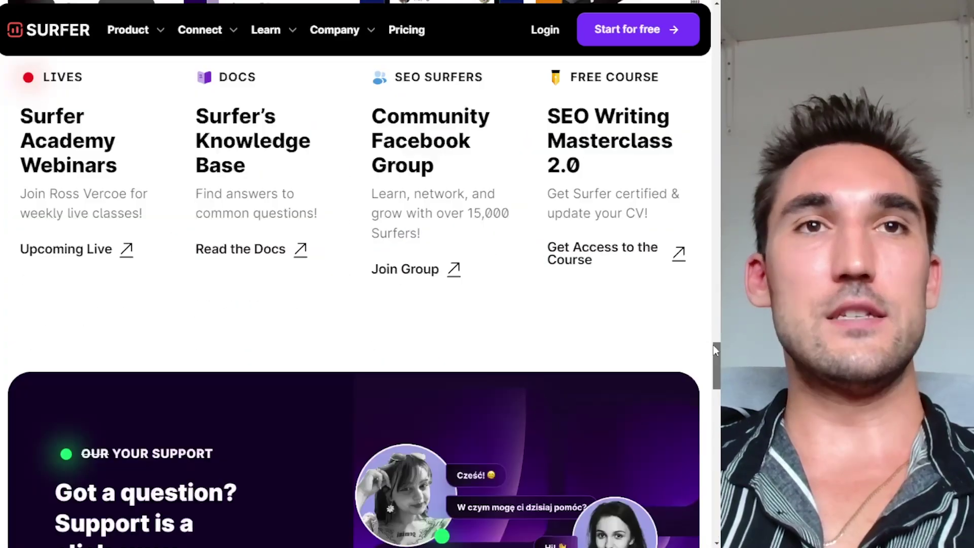
{"action": "left_click_drag", "start_coordinate": [709, 361], "coordinate": [702, 61]}
{"action": "scroll", "coordinate": [703, 63], "scroll_direction": "up", "scroll_amount": 5}
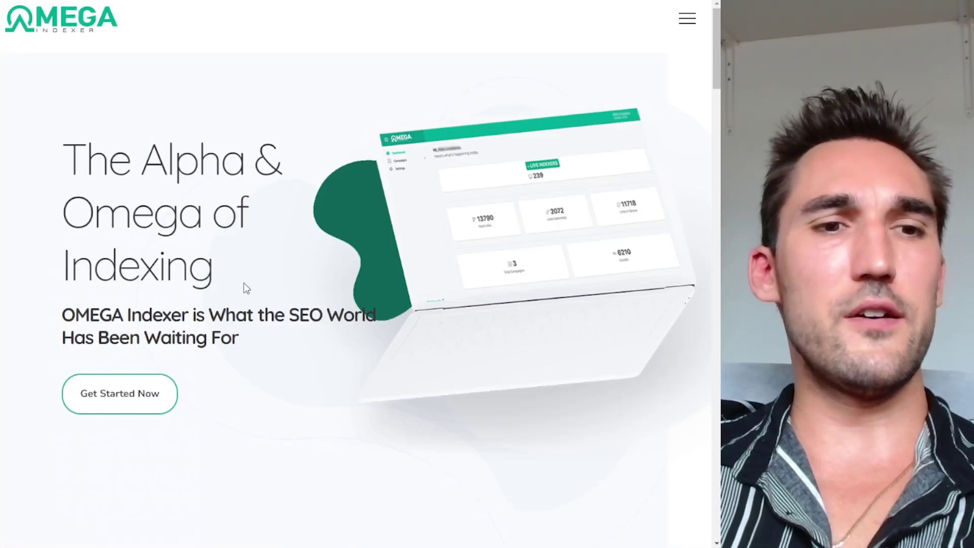
{"action": "key", "text": "ctrl+minus"}
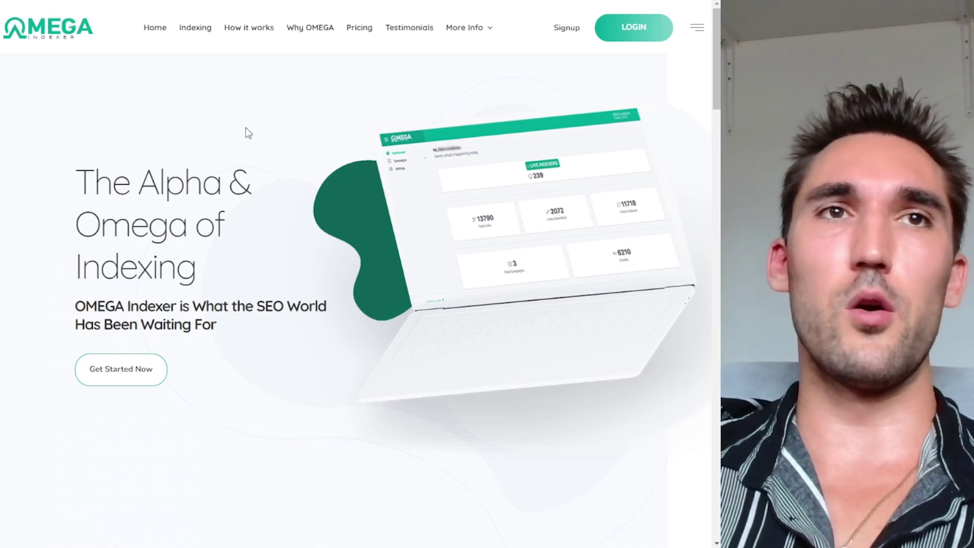
{"action": "left_click", "coordinate": [359, 28]}
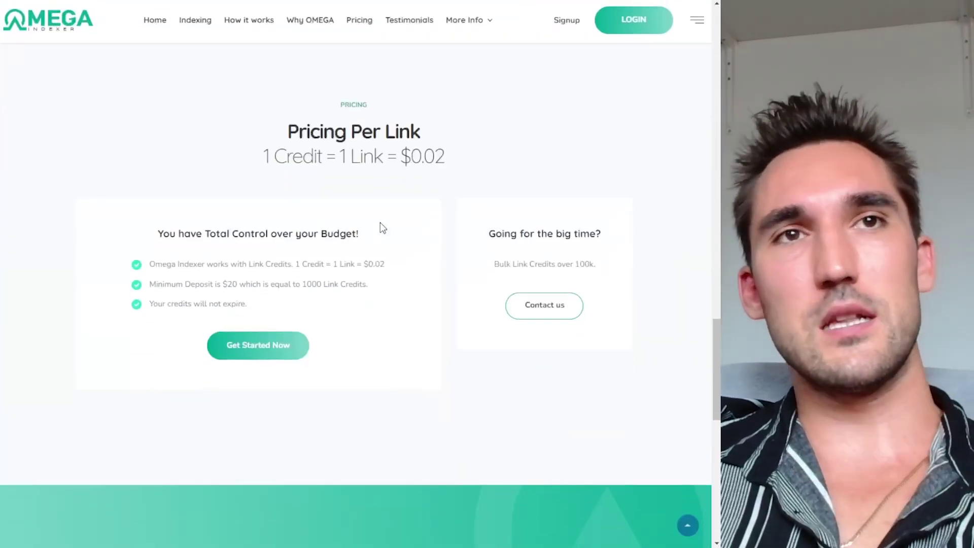
{"action": "left_click_drag", "start_coordinate": [236, 281], "coordinate": [378, 290]}
{"action": "left_click", "coordinate": [378, 290]}
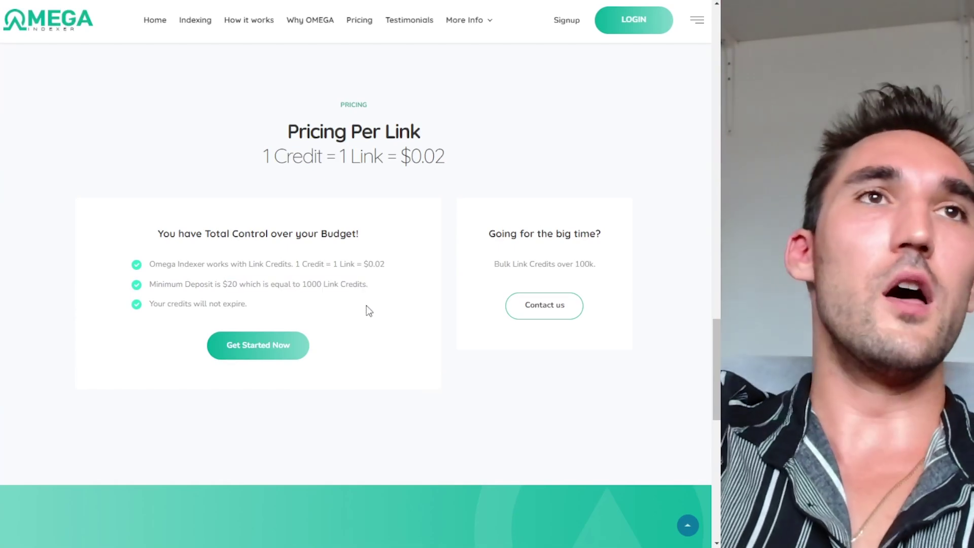
{"action": "scroll", "coordinate": [442, 289], "scroll_direction": "up", "scroll_amount": 20}
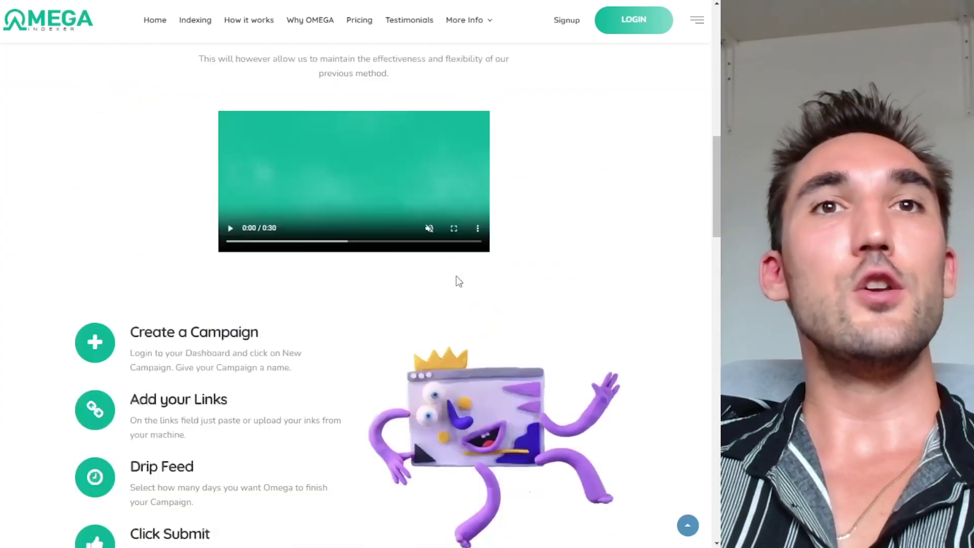